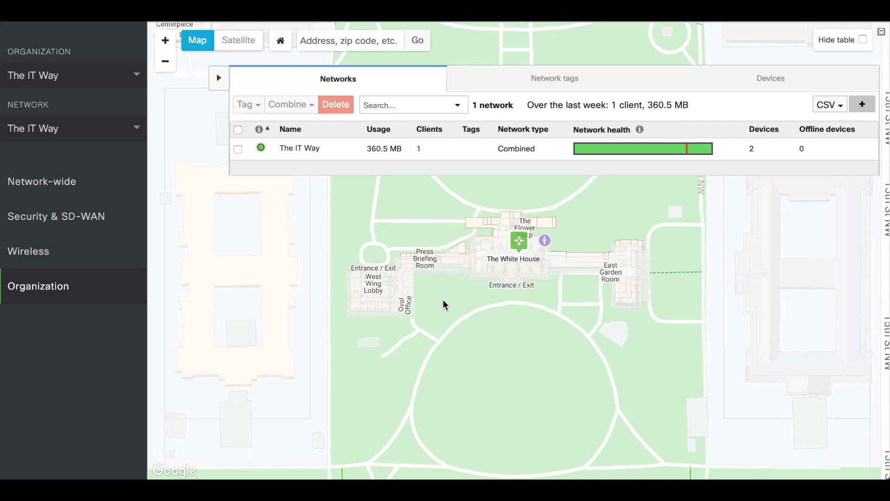
# Open the Appliance status page for The IT Appliance and dismiss the rename box, keeping the name unchanged
pyautogui.moveTo(85, 215)
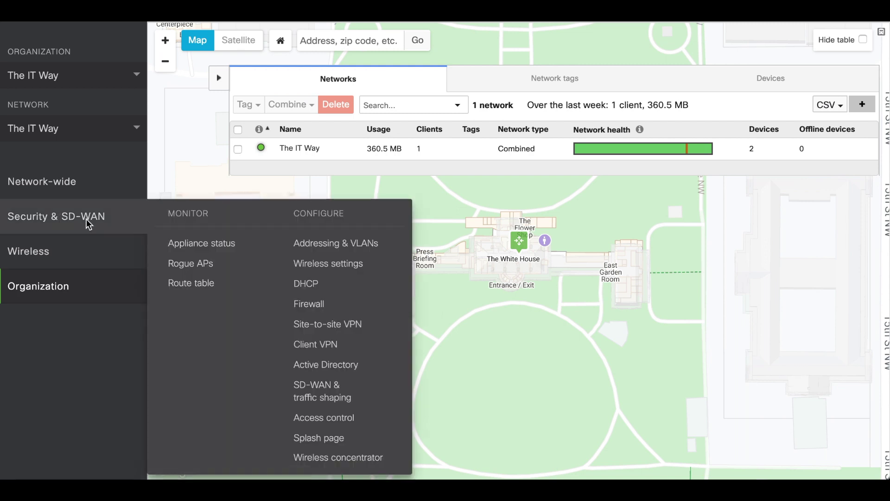
pyautogui.click(195, 247)
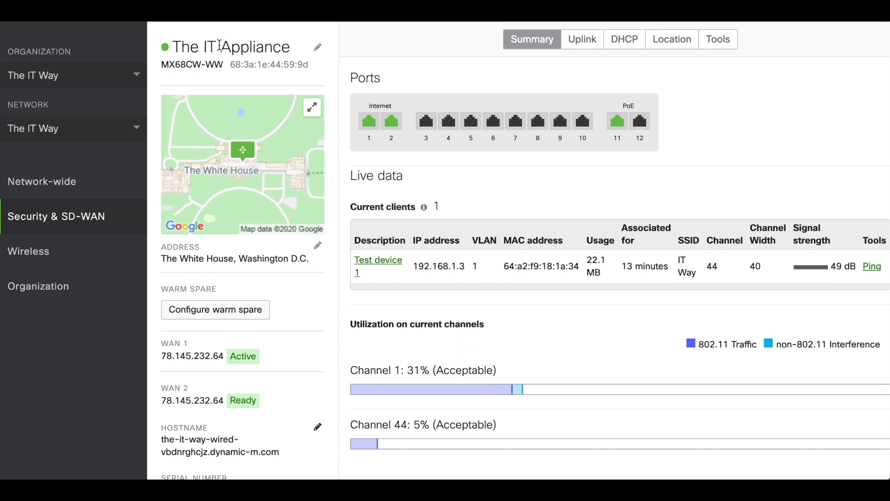
pyautogui.moveTo(177, 47); pyautogui.dragTo(285, 47)
pyautogui.click(273, 54)
pyautogui.click(318, 47)
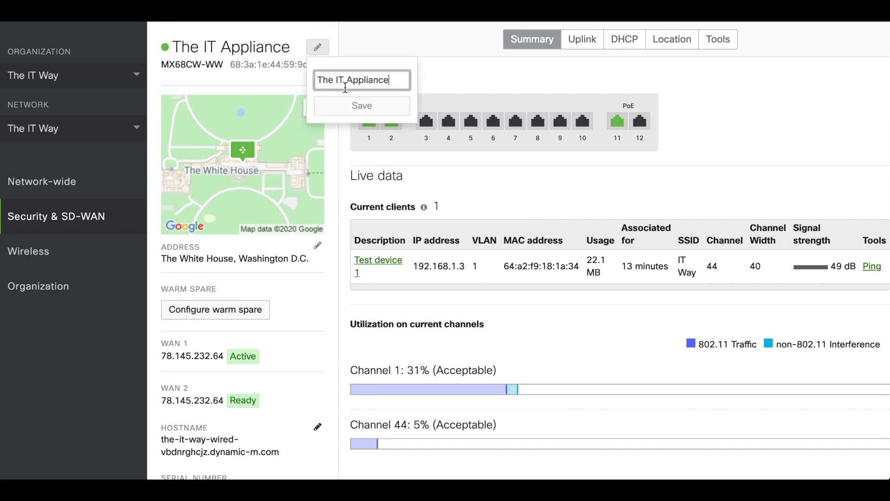
pyautogui.click(337, 47)
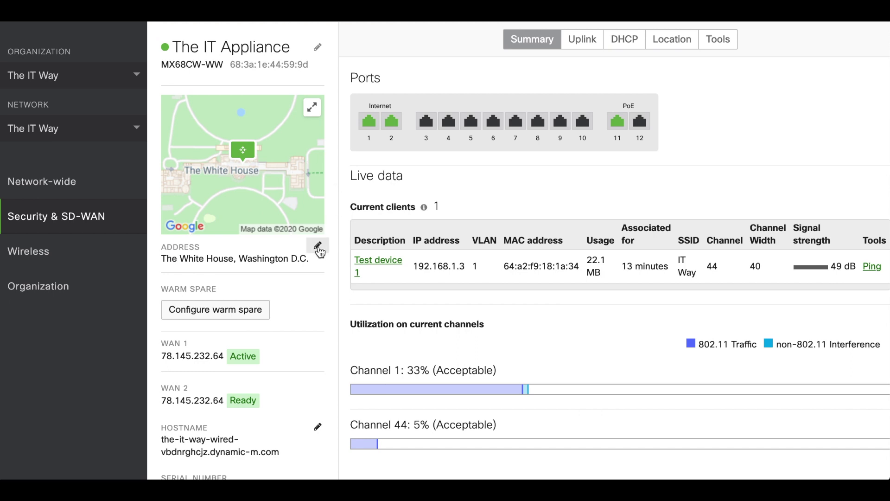
pyautogui.click(318, 245)
pyautogui.moveTo(394, 292); pyautogui.dragTo(318, 272)
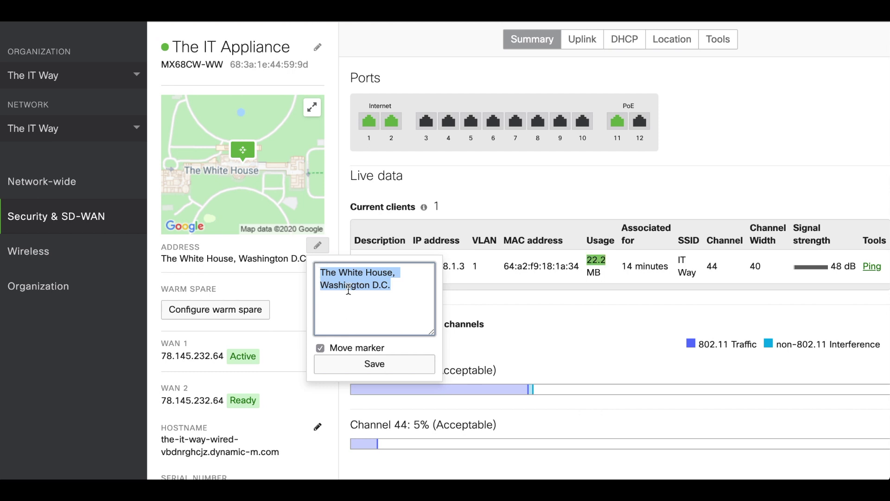
pyautogui.click(332, 213)
pyautogui.scroll(-3, 332, 308)
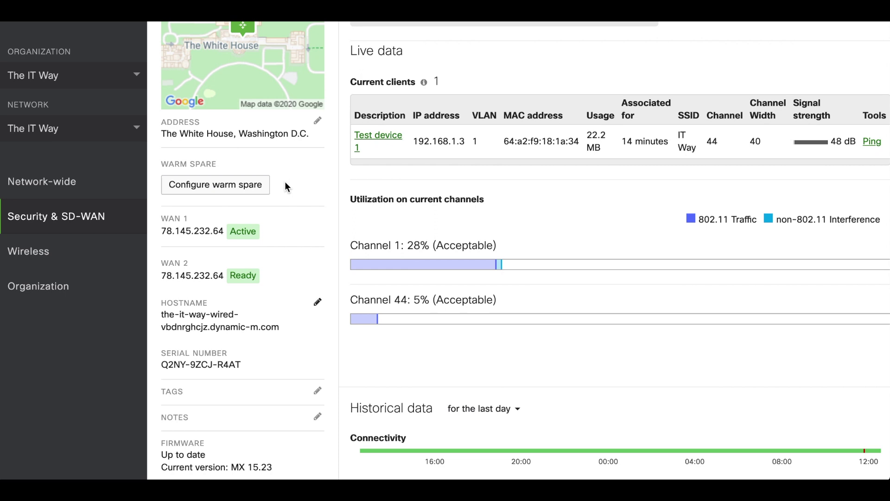
pyautogui.click(248, 184)
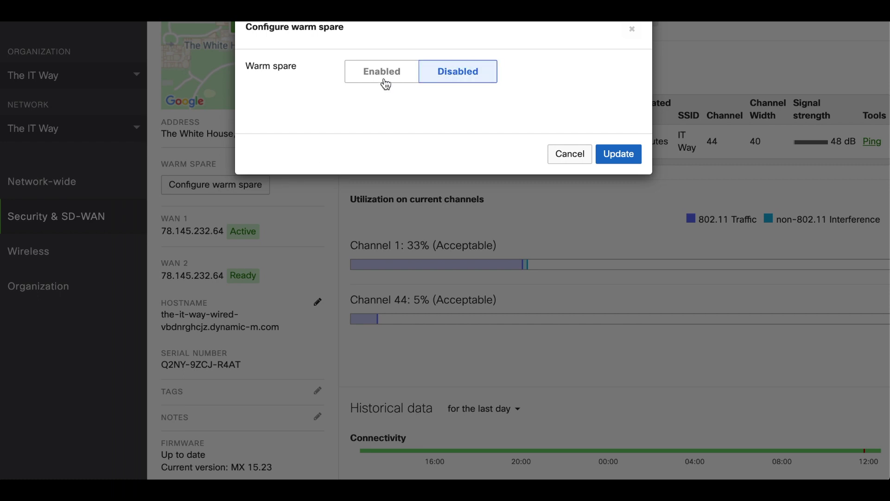
pyautogui.click(381, 73)
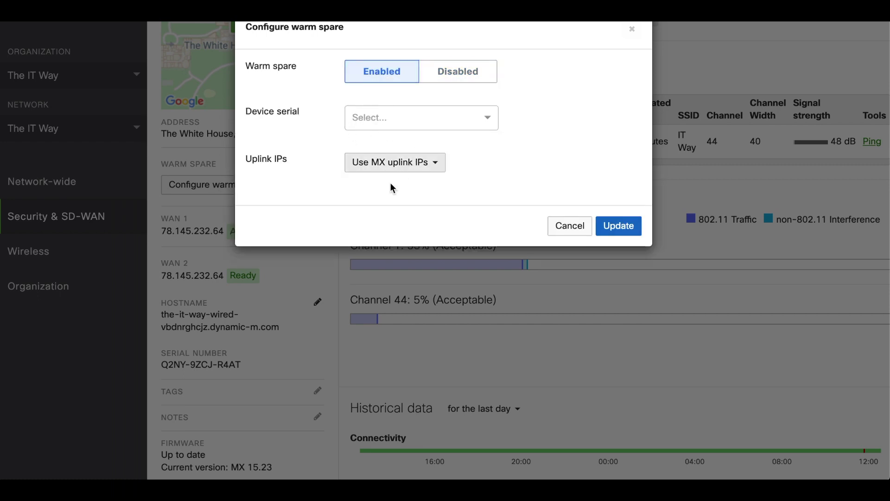
pyautogui.click(632, 29)
pyautogui.scroll(3, 307, 182)
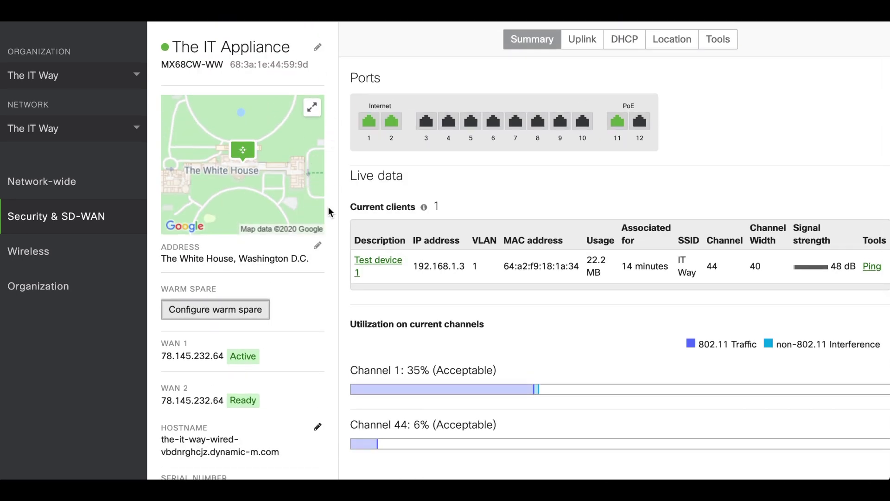
pyautogui.scroll(-5, 328, 208)
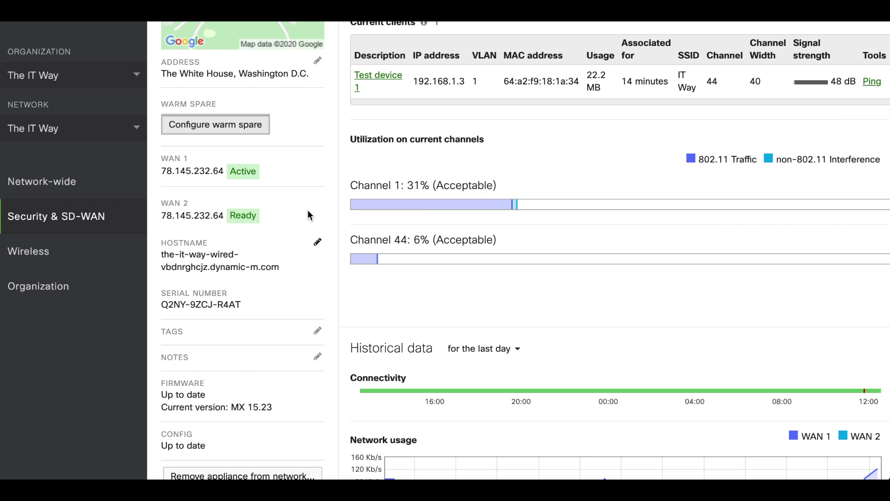
pyautogui.scroll(-1, 307, 209)
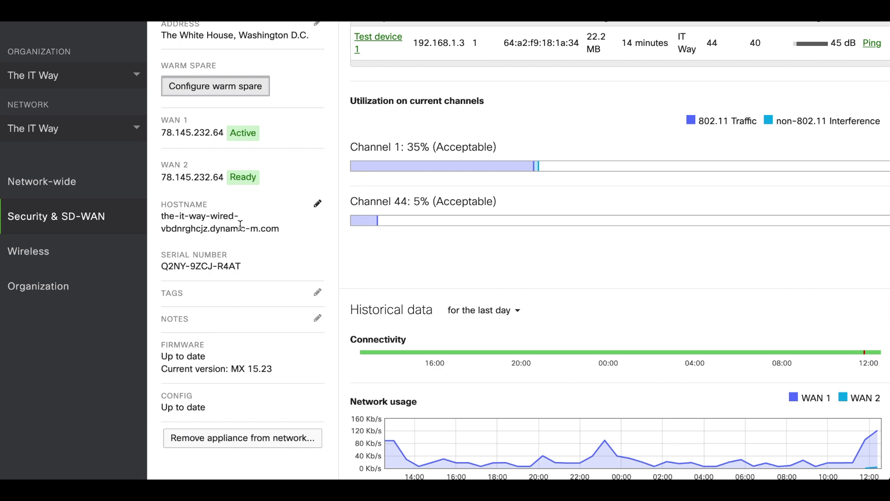
pyautogui.click(318, 203)
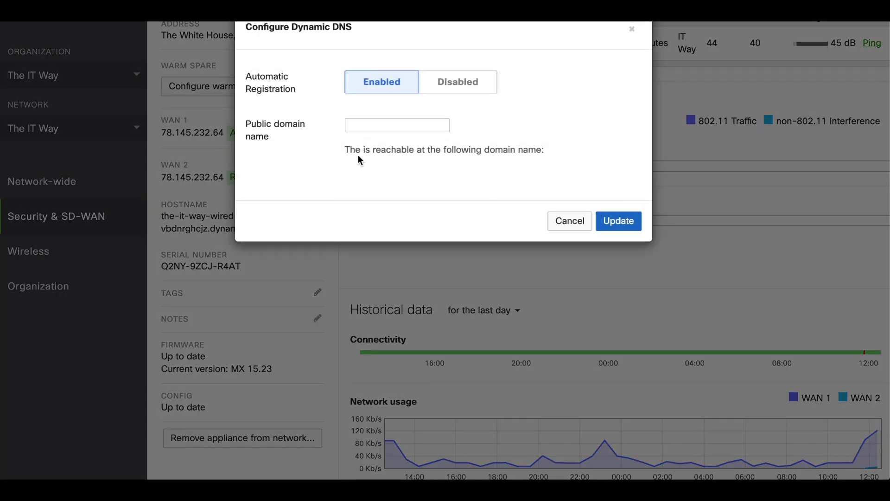
pyautogui.click(569, 222)
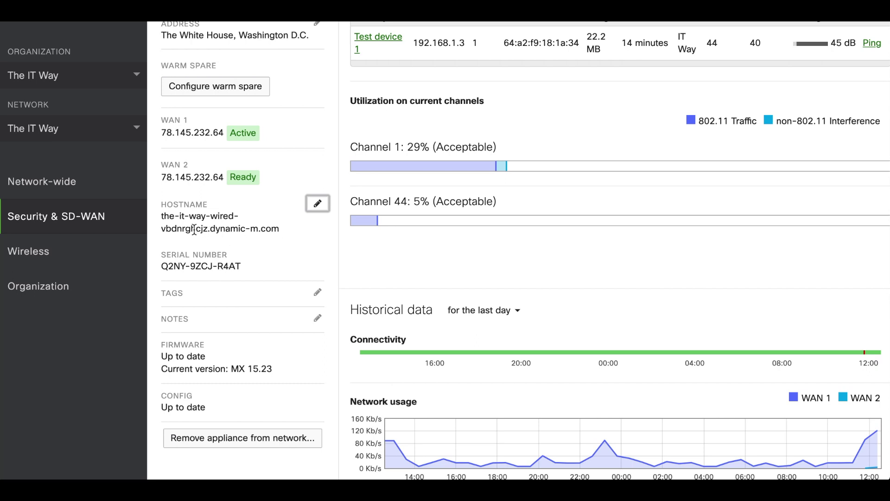
pyautogui.moveTo(209, 230); pyautogui.dragTo(279, 230)
pyautogui.click(255, 230)
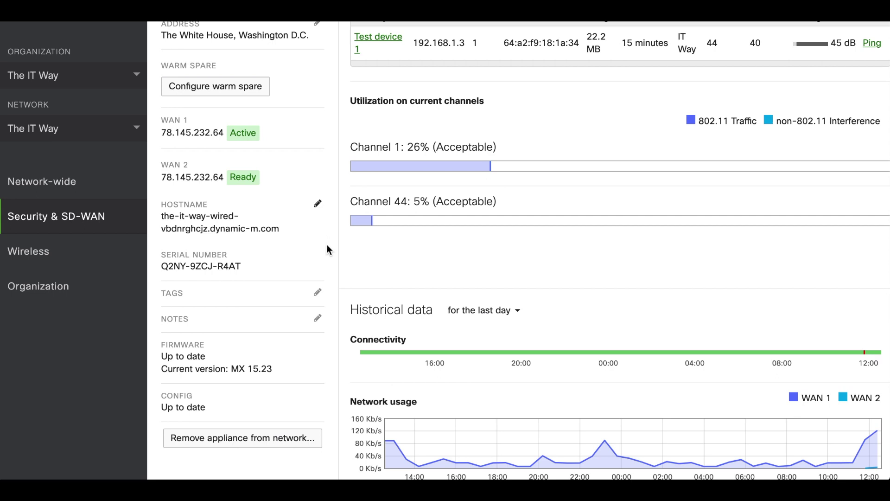
pyautogui.scroll(-2, 327, 245)
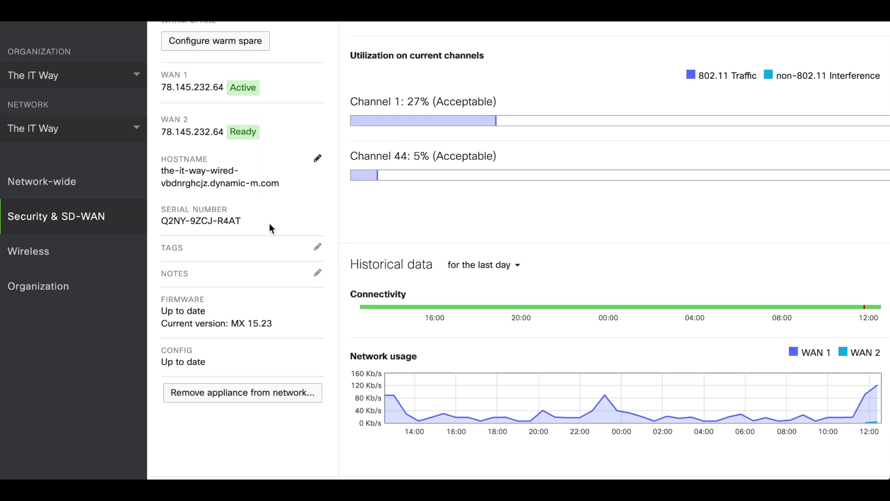
pyautogui.click(318, 247)
pyautogui.moveTo(103, 284)
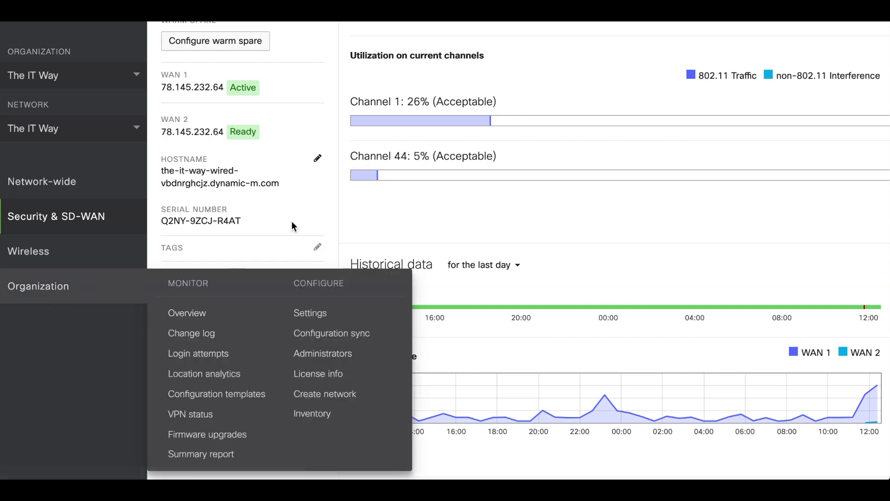
pyautogui.click(318, 272)
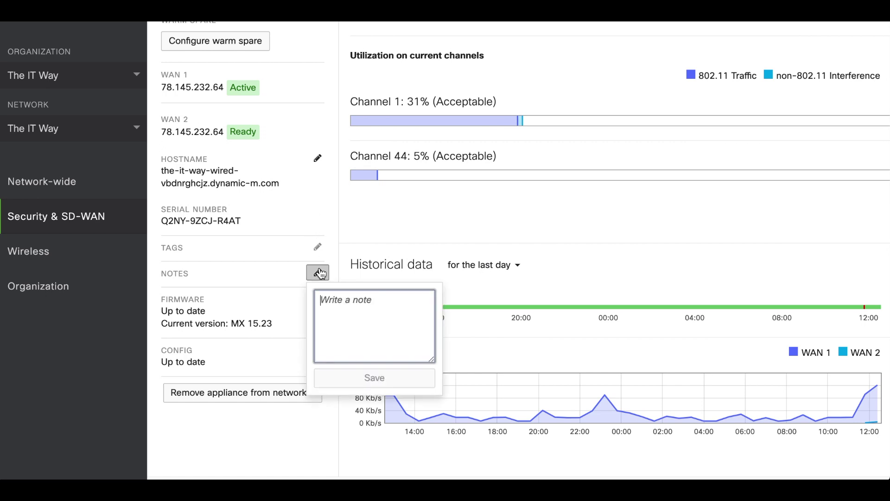
pyautogui.click(318, 211)
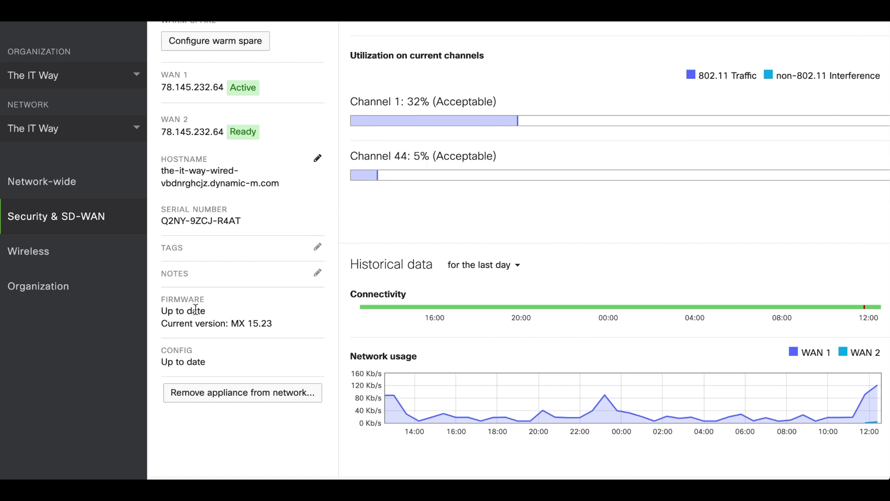
pyautogui.moveTo(167, 324); pyautogui.dragTo(282, 328)
pyautogui.click(317, 349)
pyautogui.moveTo(203, 362); pyautogui.dragTo(159, 363)
pyautogui.click(189, 363)
pyautogui.scroll(6, 332, 285)
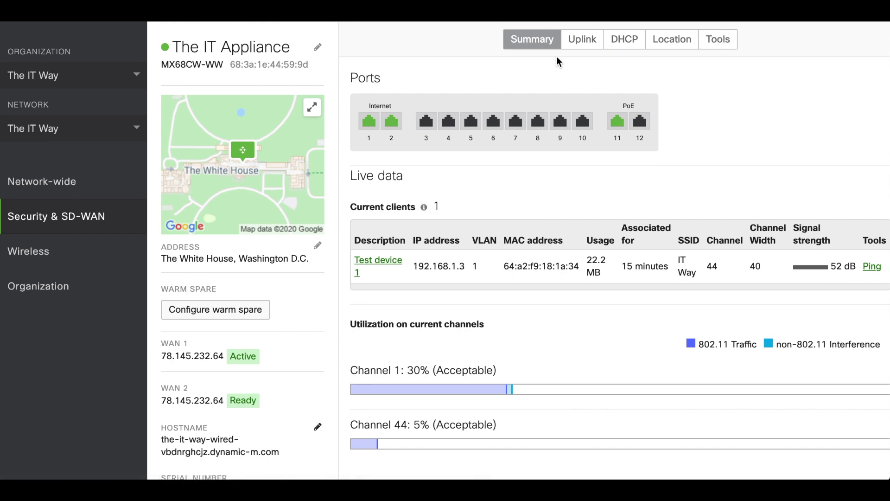
pyautogui.scroll(-1, 468, 63)
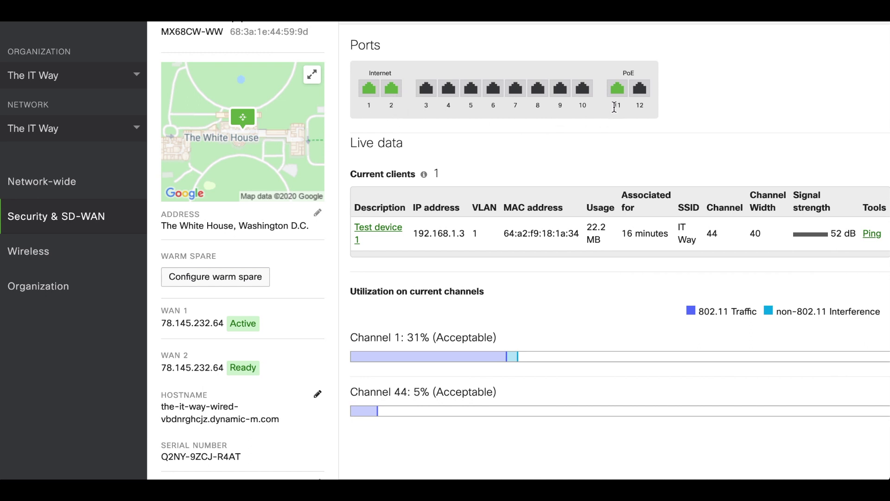
pyautogui.moveTo(367, 92)
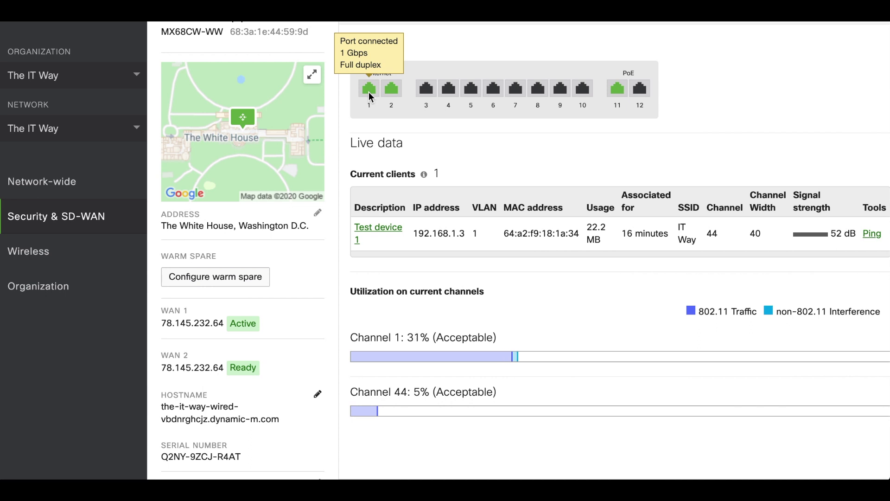
pyautogui.scroll(-2, 475, 146)
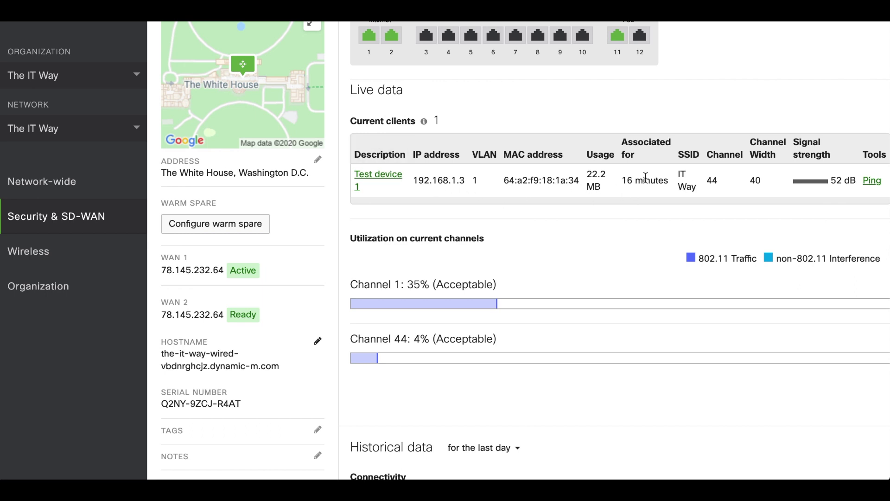
pyautogui.scroll(-2, 419, 168)
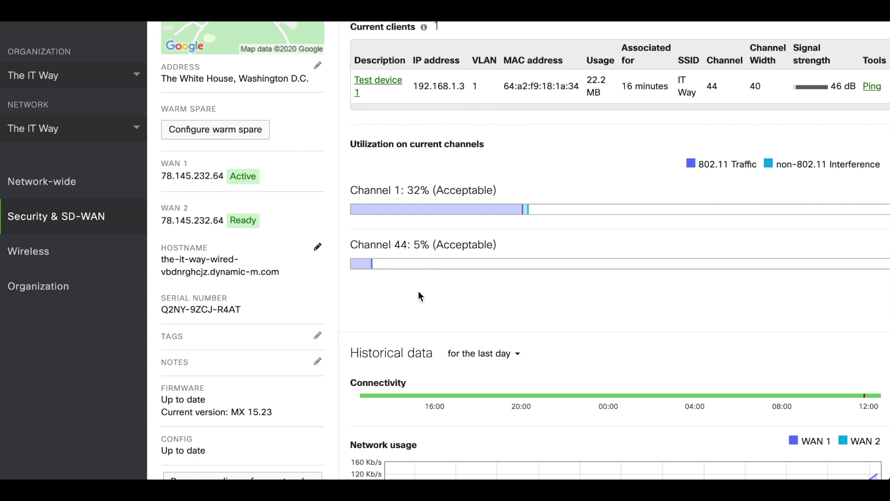
pyautogui.scroll(-3, 423, 291)
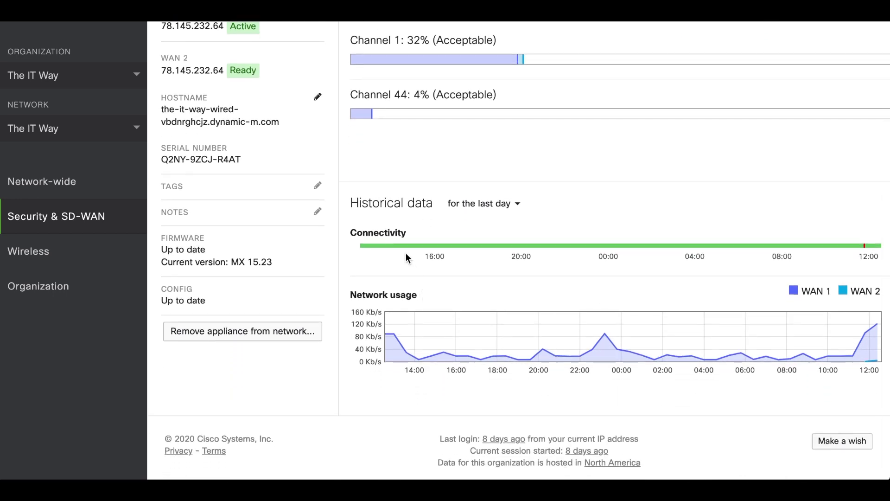
pyautogui.moveTo(396, 250)
pyautogui.moveTo(864, 245)
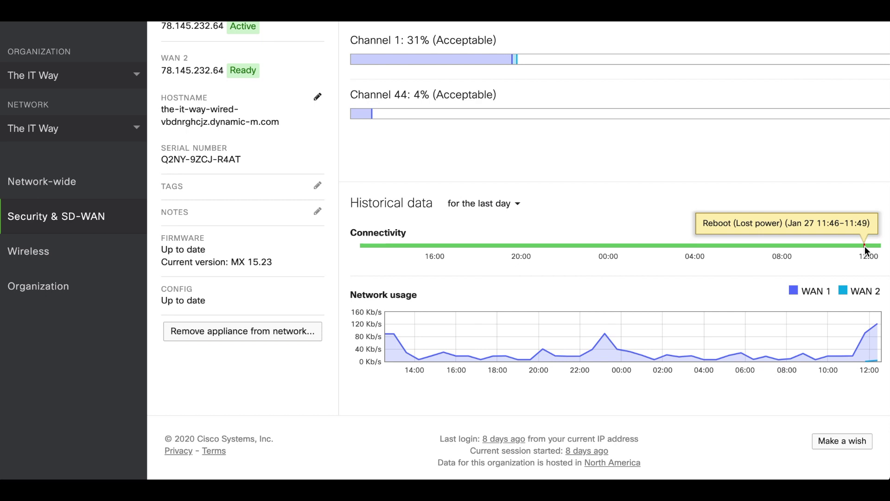
pyautogui.click(499, 207)
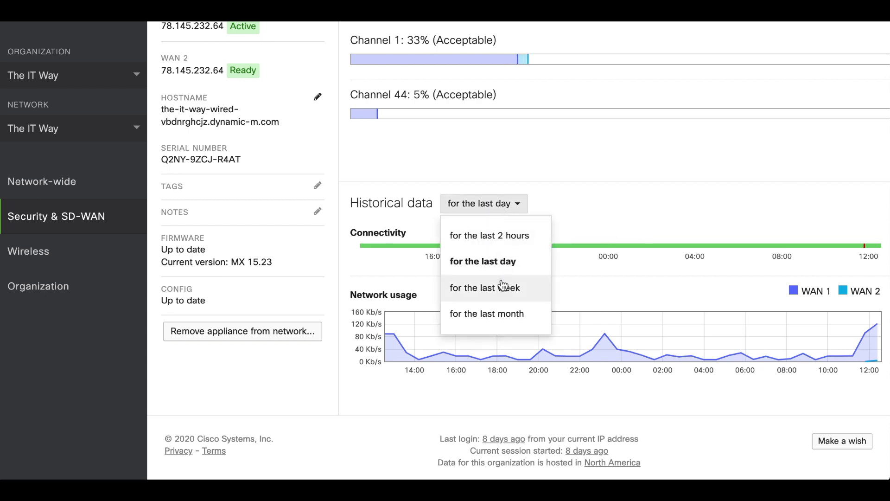
pyautogui.click(610, 203)
pyautogui.scroll(-1, 610, 200)
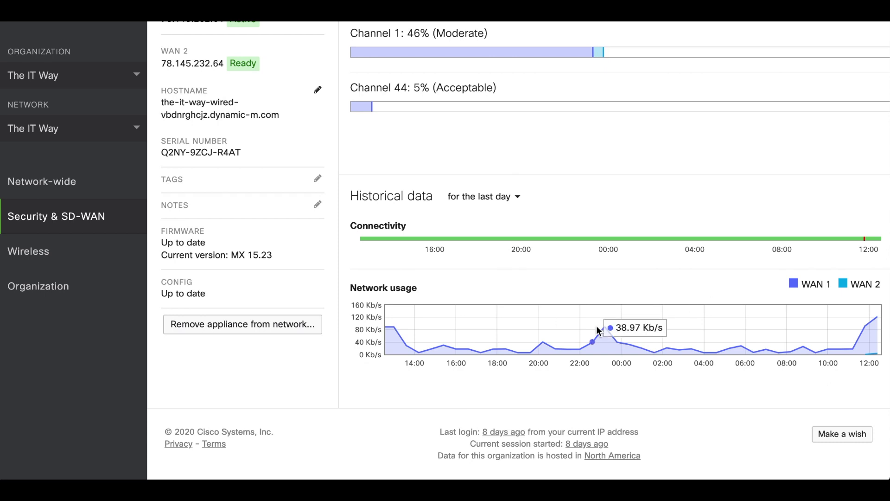
pyautogui.moveTo(605, 332)
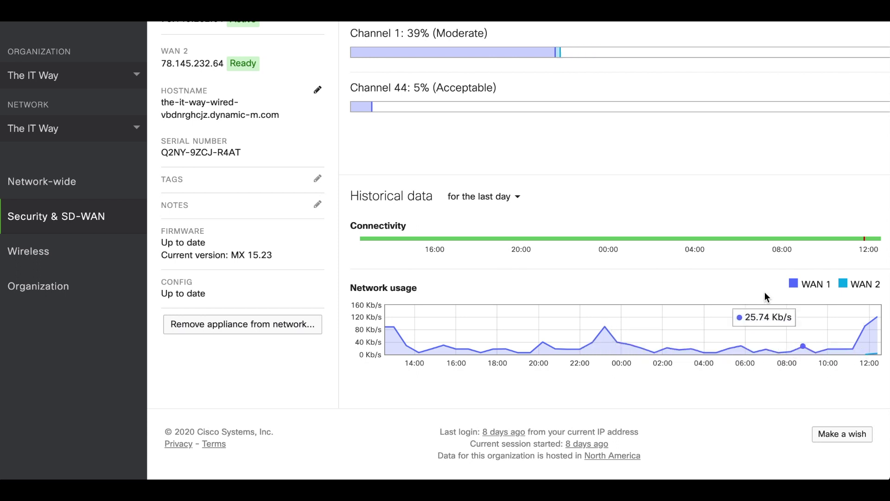
pyautogui.scroll(2, 743, 287)
# Show the Uplink tab's WAN 1 and WAN 2 Dynamic settings and the live uplink traffic graph
pyautogui.scroll(6, 639, 250)
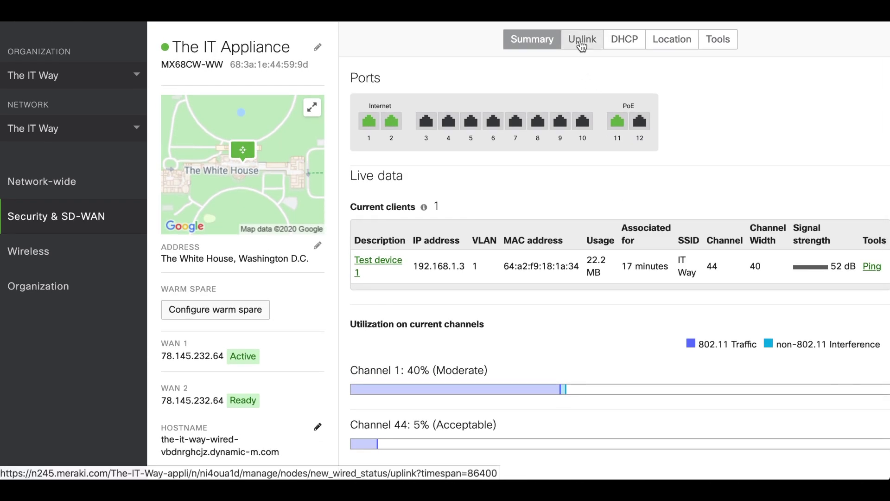
pyautogui.click(581, 41)
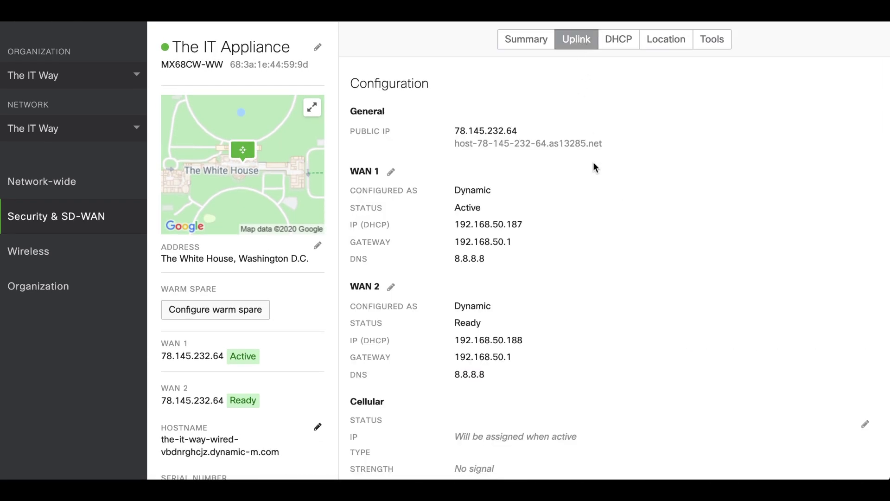
pyautogui.scroll(-2, 595, 167)
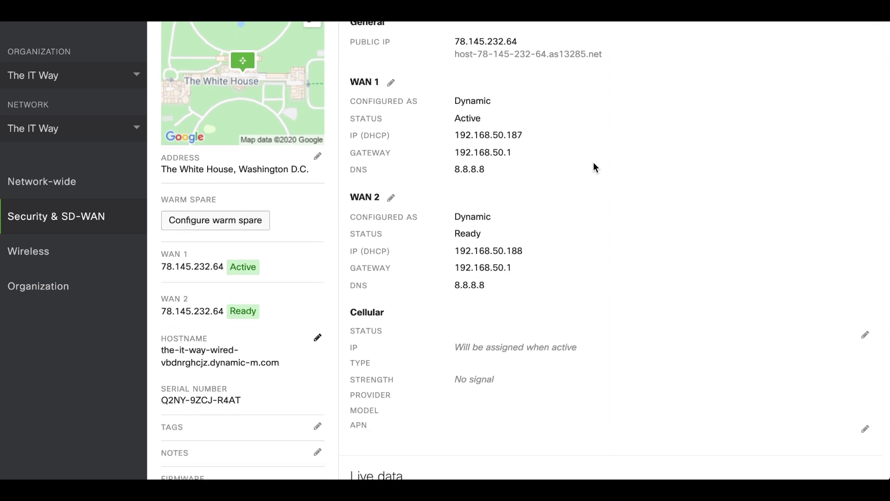
pyautogui.scroll(1, 596, 166)
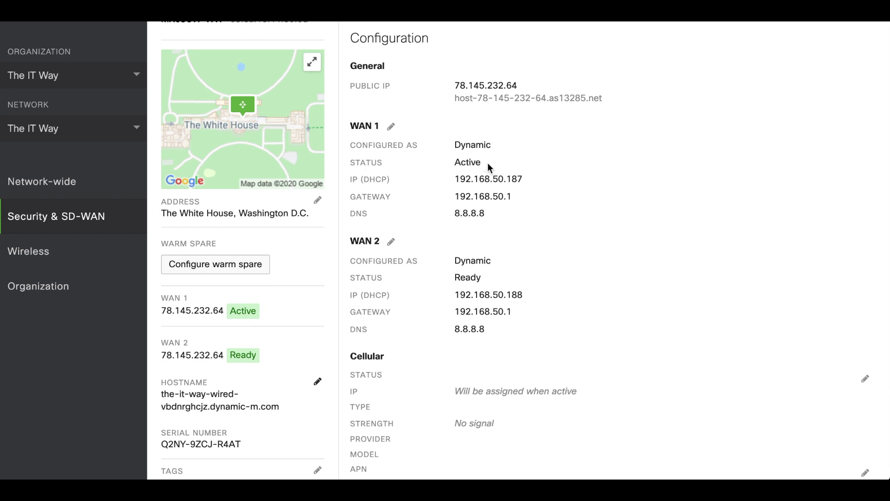
pyautogui.moveTo(457, 147); pyautogui.dragTo(494, 149)
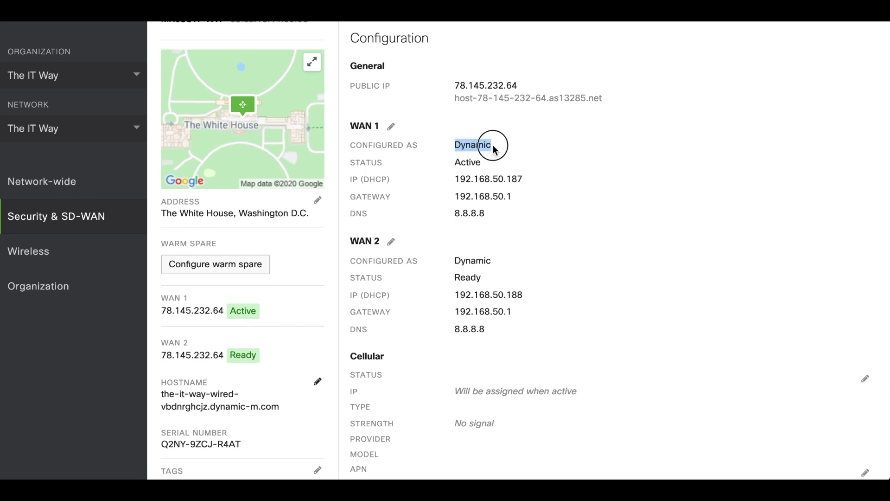
pyautogui.click(469, 160)
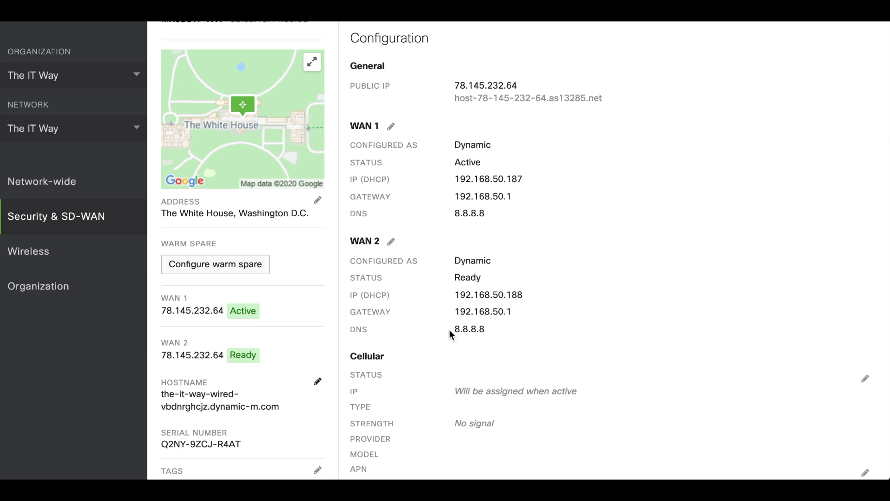
pyautogui.scroll(-5, 569, 312)
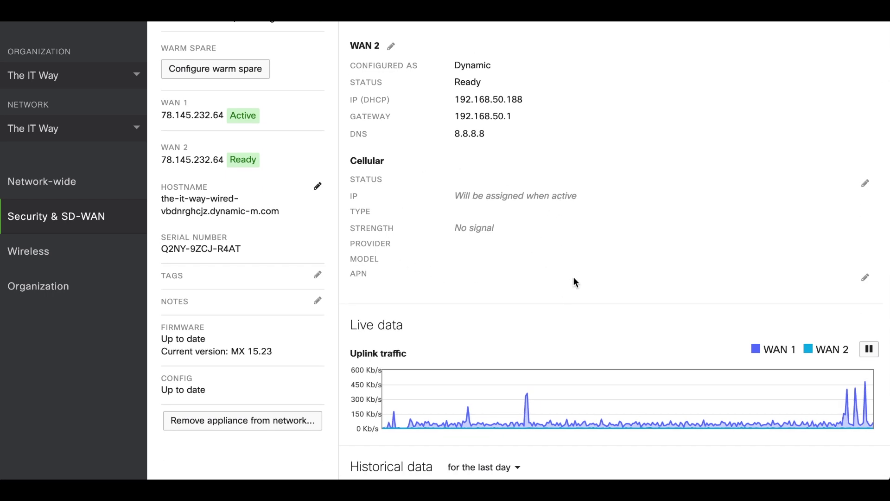
# Review Historical data latency and loss for 'Connectivity to 8.8.8.8' on the Uplink tab
pyautogui.scroll(-3, 573, 307)
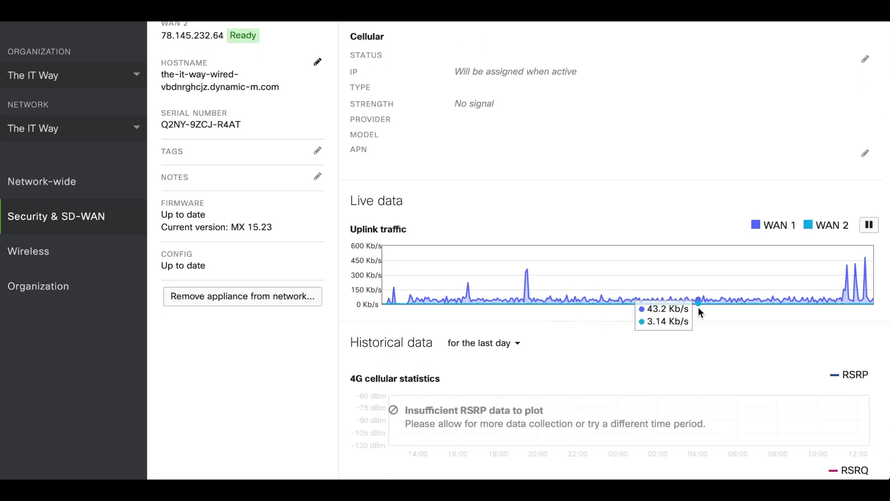
pyautogui.moveTo(847, 308)
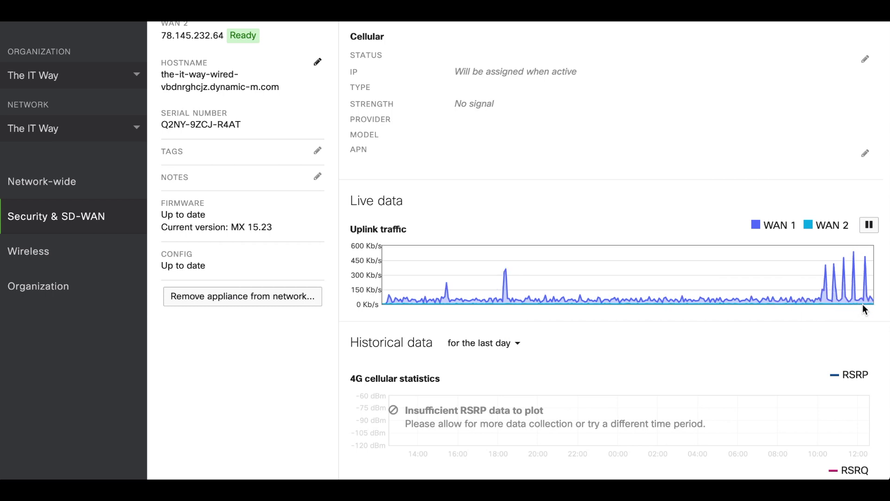
pyautogui.scroll(-4, 765, 307)
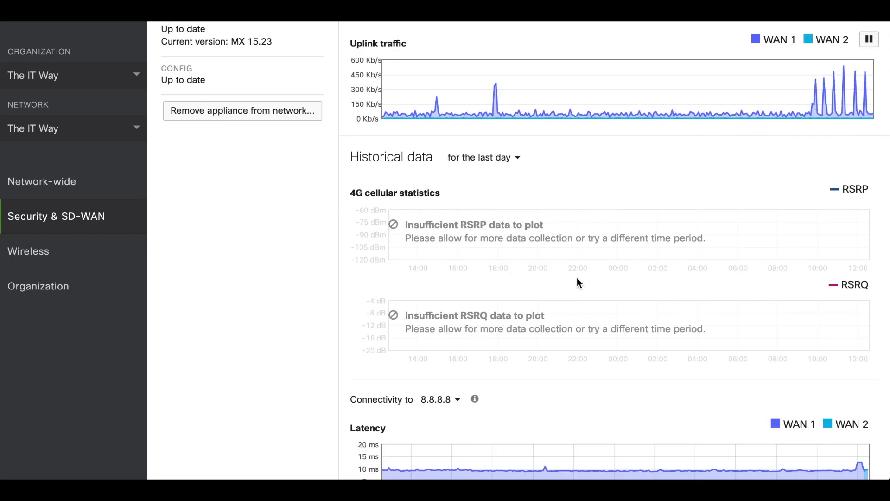
pyautogui.scroll(-1, 577, 277)
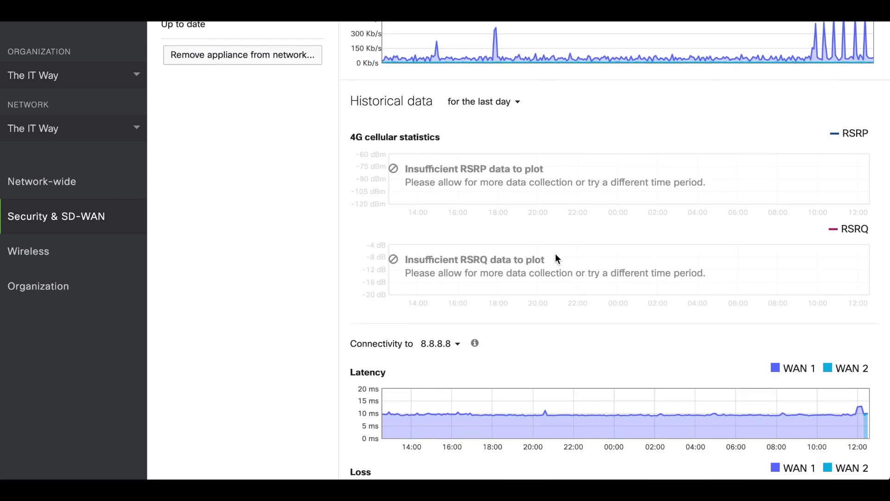
pyautogui.scroll(-3, 556, 258)
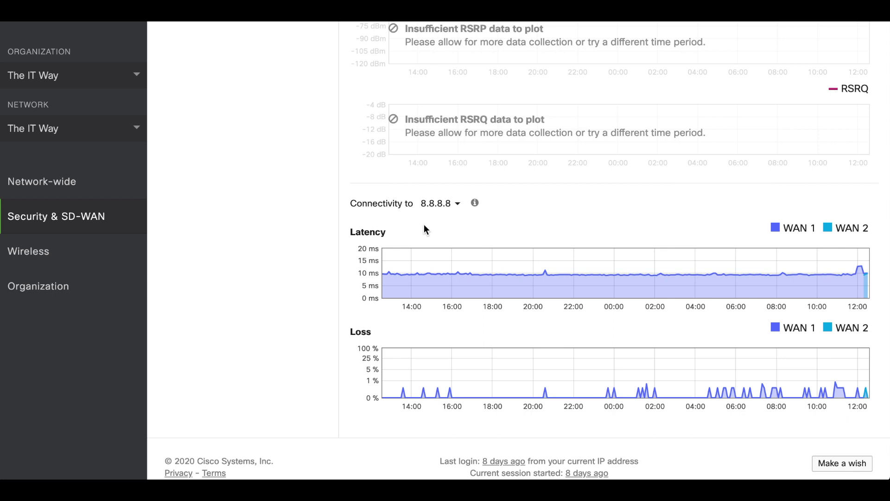
pyautogui.click(447, 207)
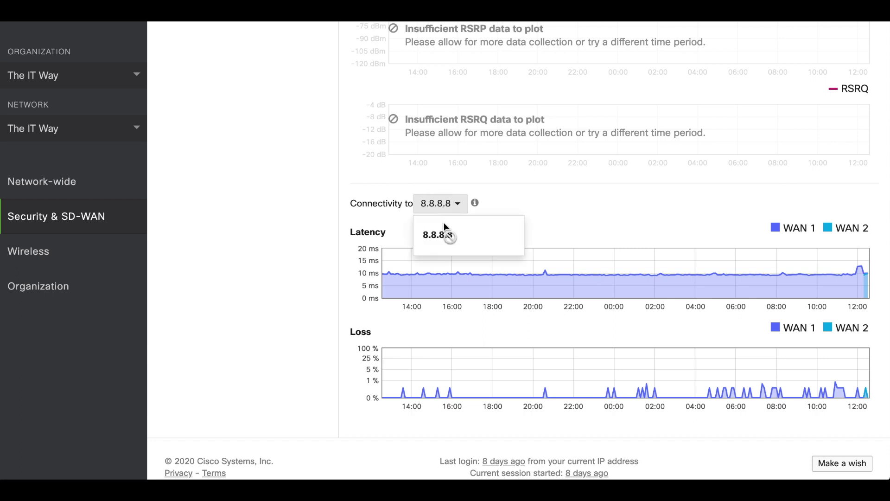
pyautogui.moveTo(125, 214)
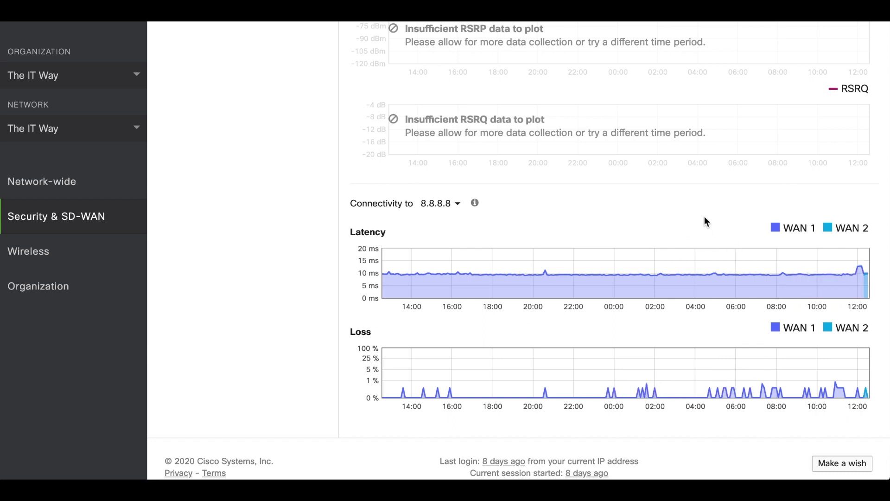
pyautogui.scroll(15, 705, 217)
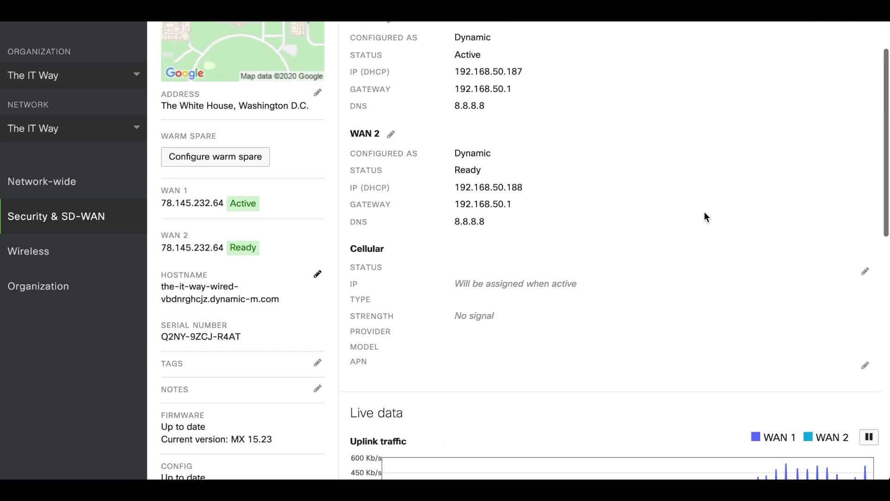
pyautogui.scroll(3, 704, 214)
# Review the DHCP tab's subnets for VLANs 1–3 and its two leases on 192.168.1.0/24
pyautogui.click(614, 44)
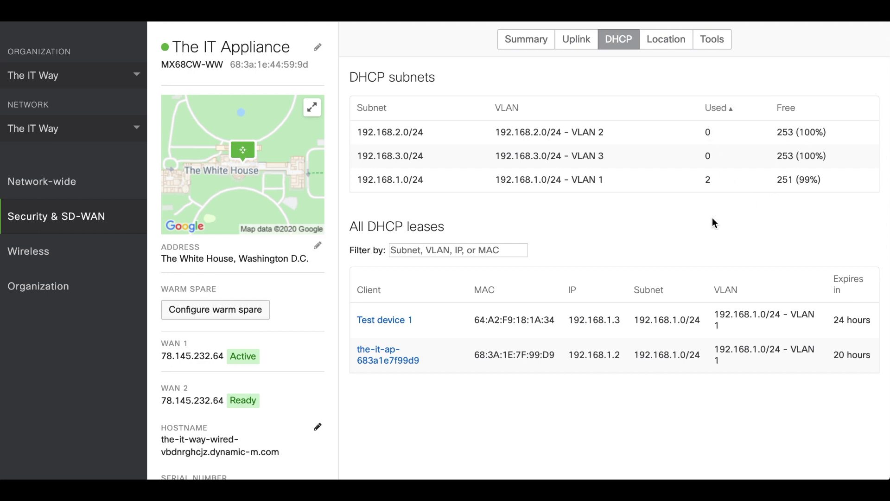
pyautogui.scroll(-3, 559, 346)
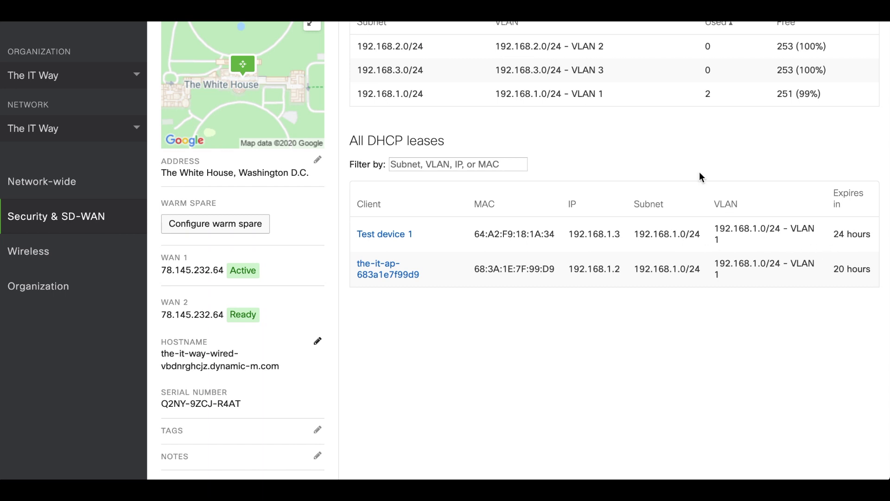
pyautogui.scroll(3, 699, 172)
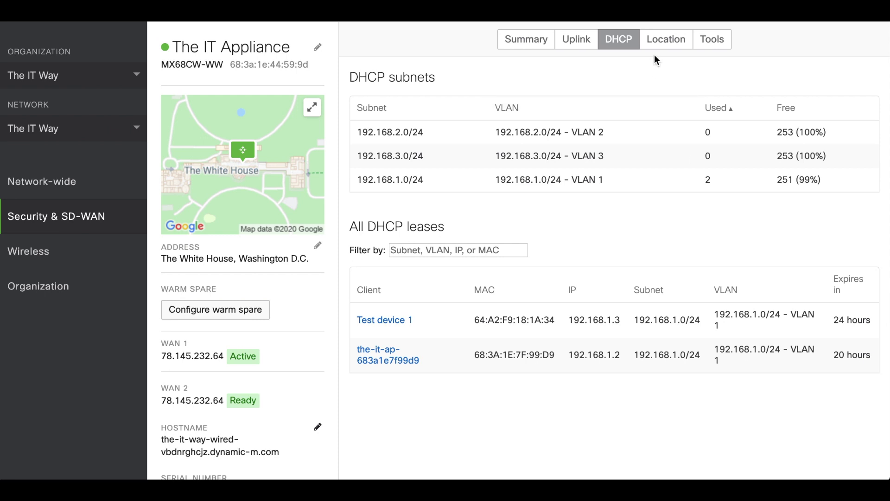
# View the Location tab map with the appliance pinned at The White House
pyautogui.click(668, 45)
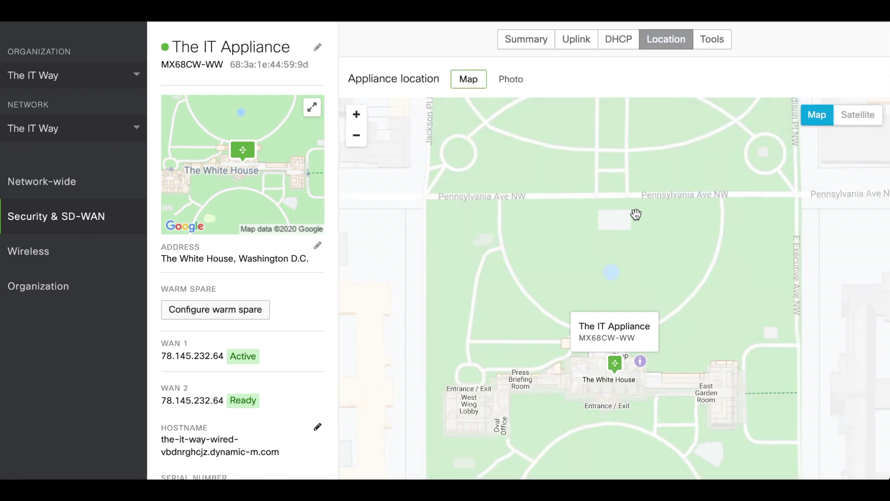
pyautogui.scroll(-1, 620, 277)
pyautogui.scroll(-3, 620, 276)
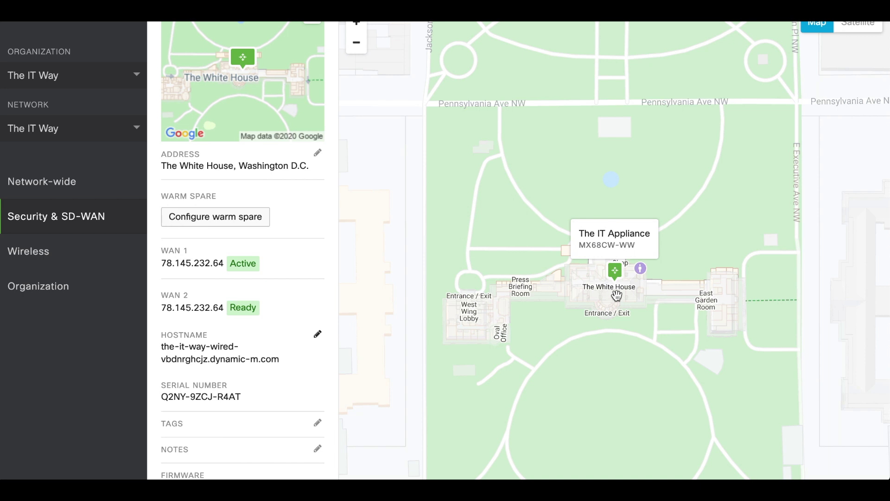
pyautogui.scroll(1, 684, 225)
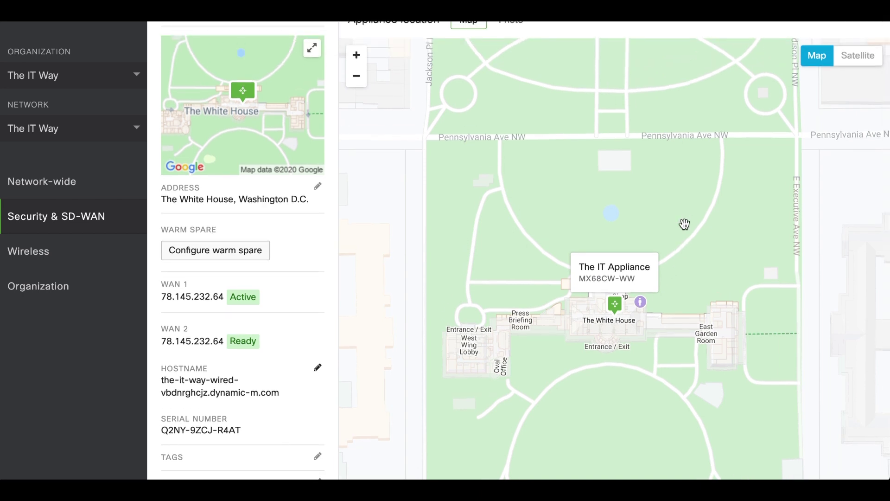
pyautogui.scroll(2, 685, 224)
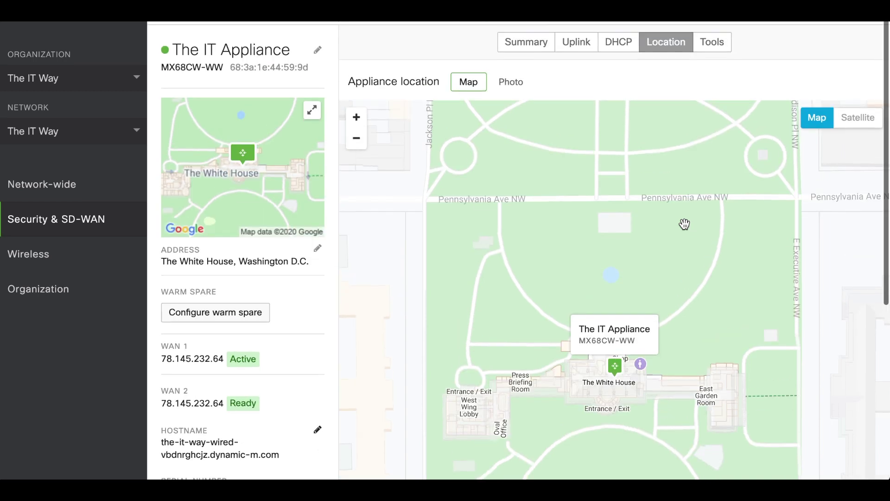
# On the Tools tab, start ping tests to 8.8.8.8 and to the appliance itself
pyautogui.click(713, 41)
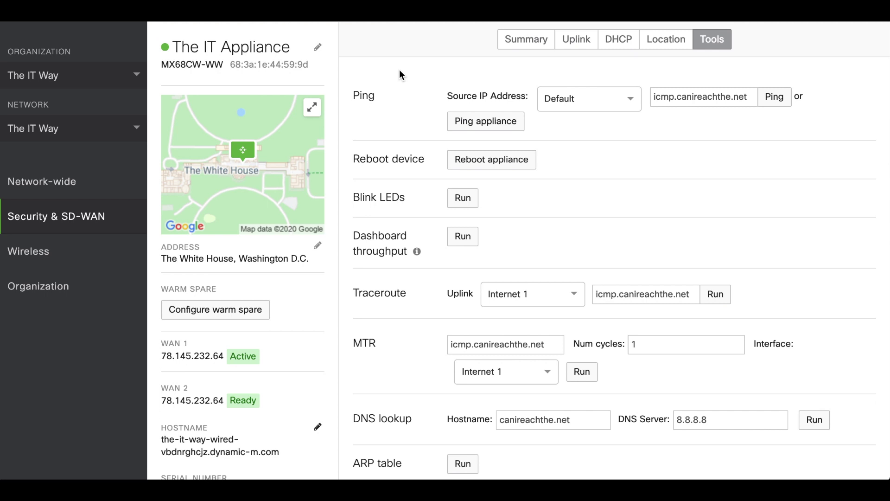
pyautogui.click(591, 100)
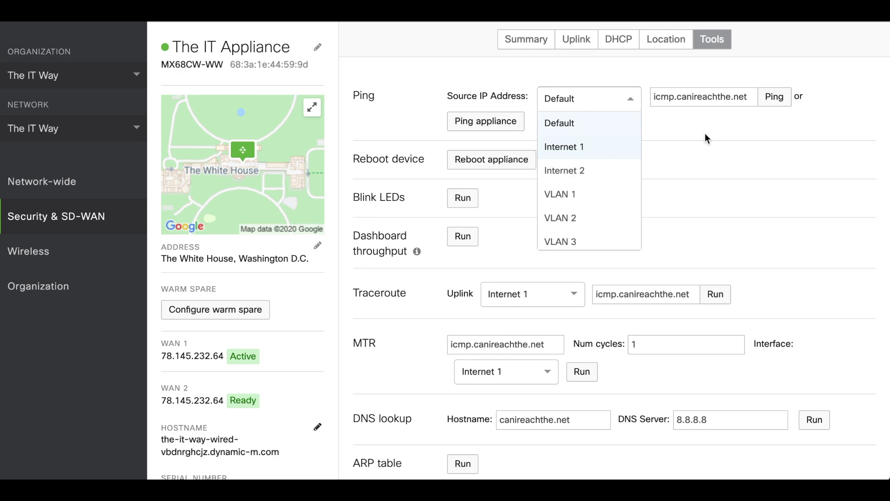
pyautogui.doubleClick(676, 97)
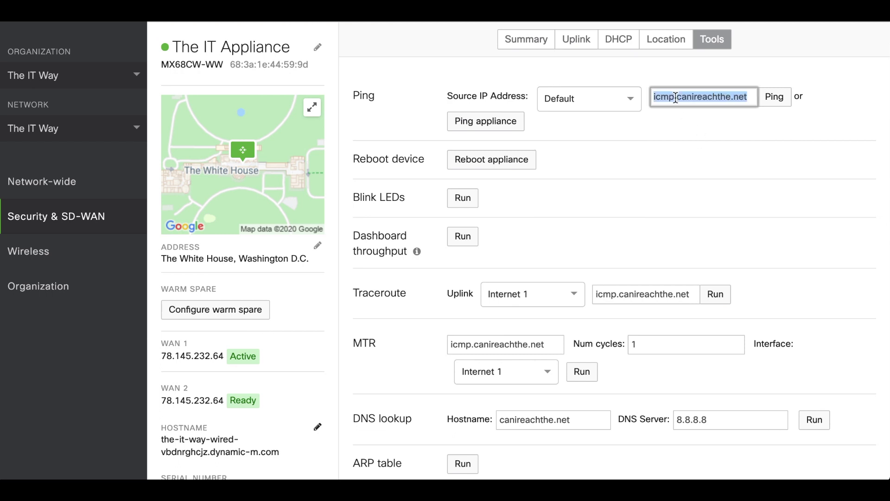
pyautogui.write('8.8.8.8')
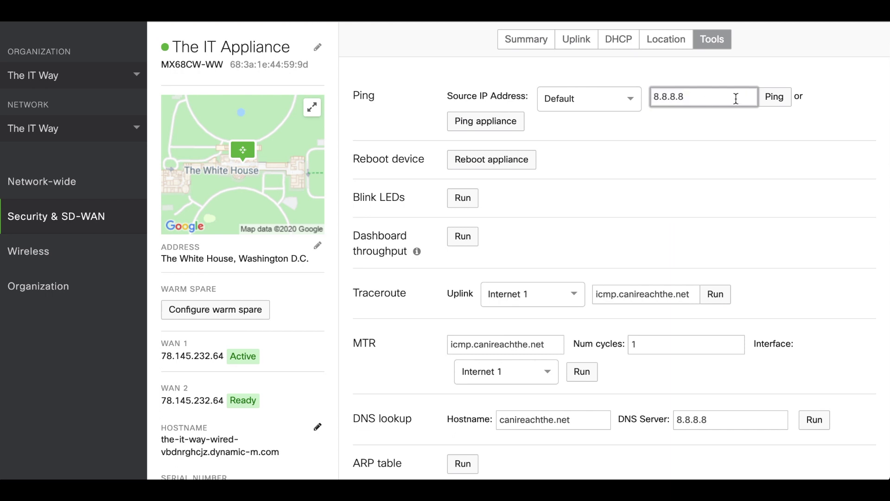
pyautogui.press('Return')
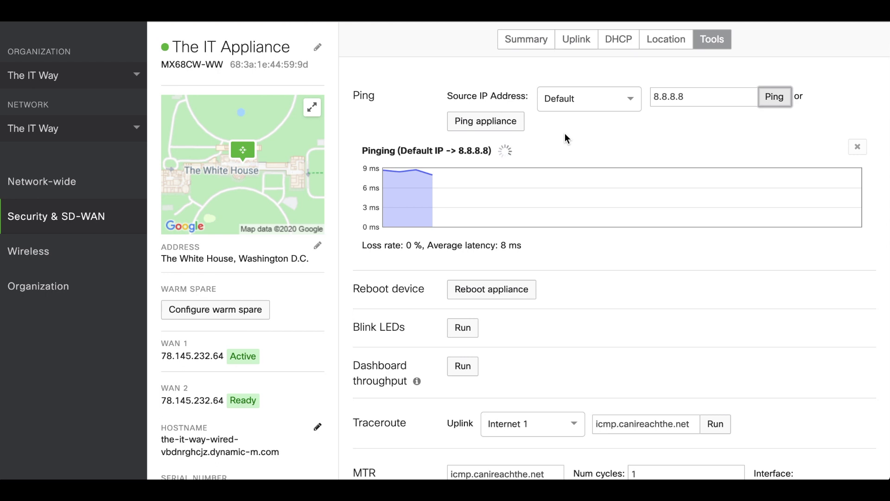
pyautogui.click(485, 123)
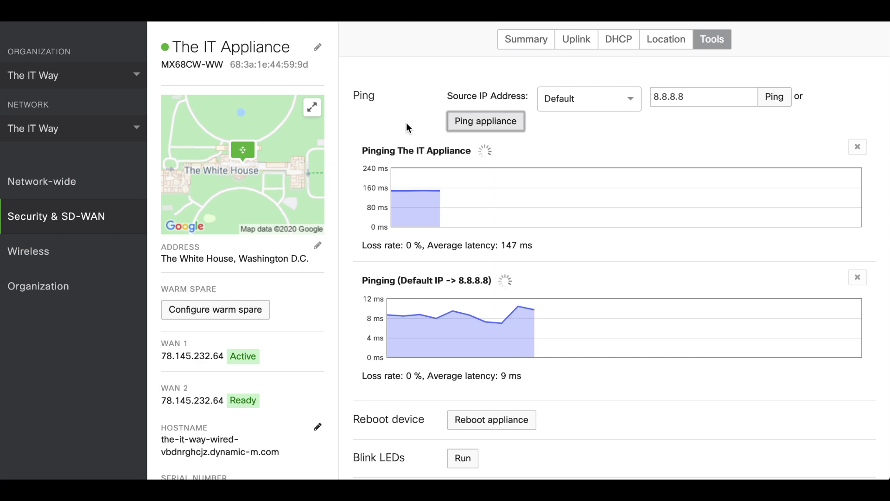
# Run the Dashboard throughput test, which reports 26.7 Mbps to dashboard.meraki.com
pyautogui.scroll(-6, 354, 190)
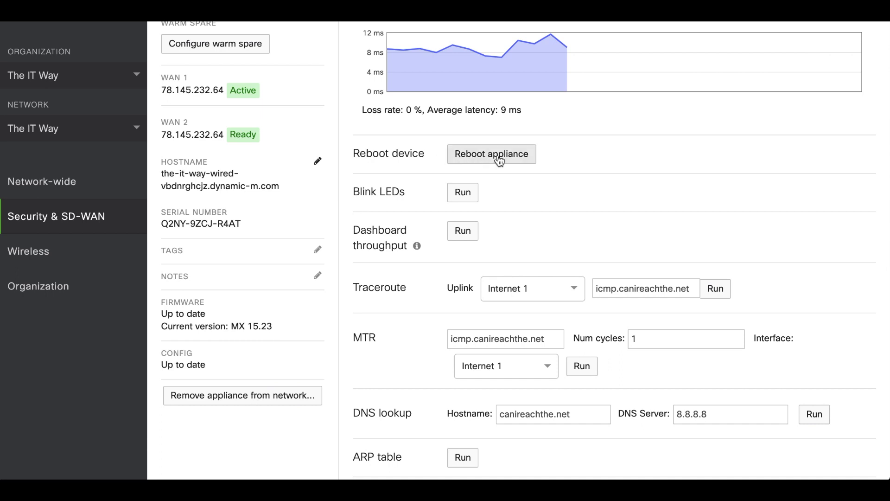
pyautogui.scroll(-1, 593, 162)
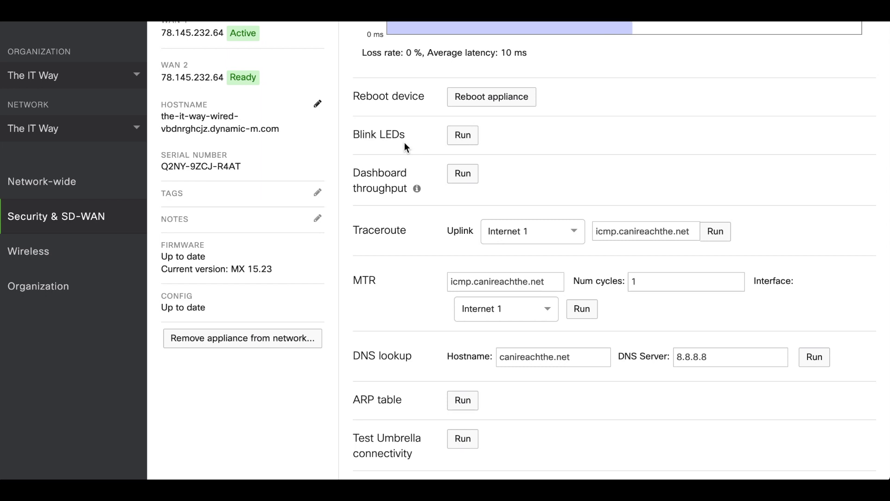
pyautogui.scroll(-2, 511, 139)
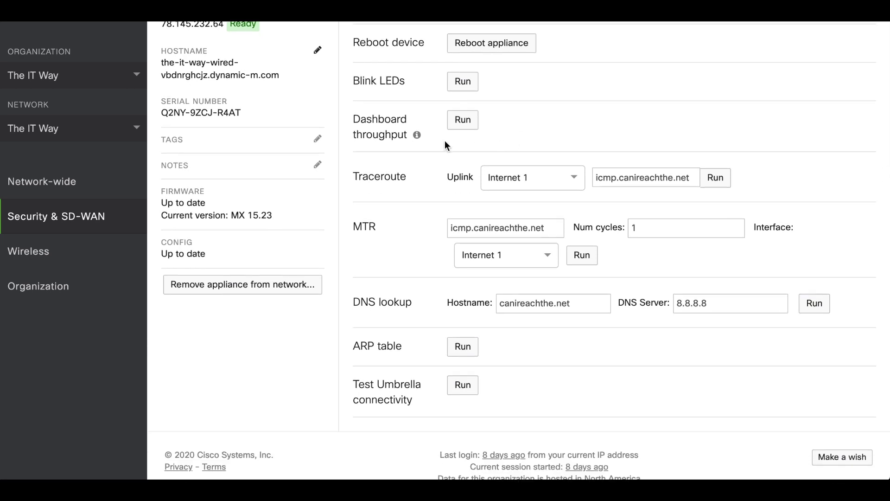
pyautogui.click(461, 122)
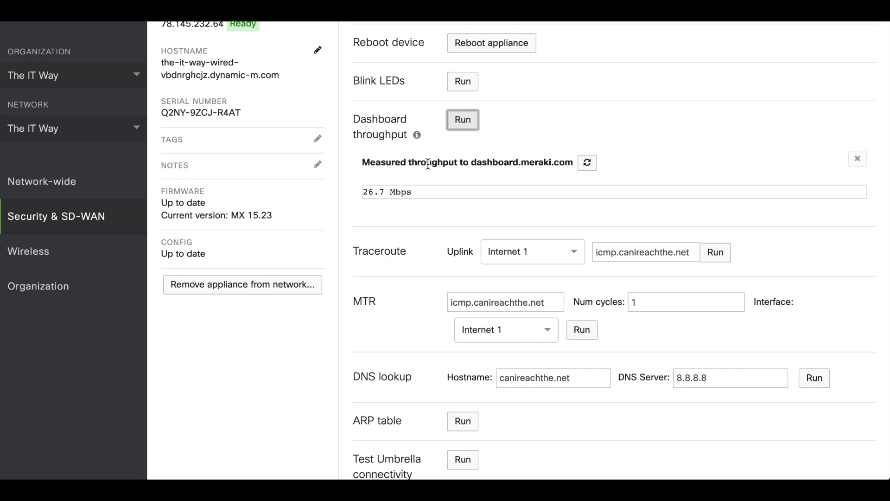
pyautogui.scroll(-3, 428, 231)
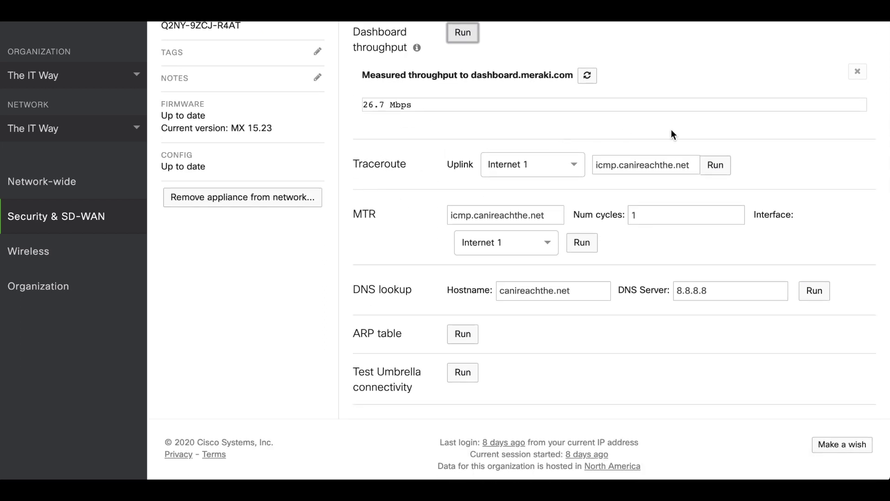
# Run a traceroute and a 1-cycle MTR to icmp.canireachthe.net, reaching 209.206.55.10 around 160 ms
pyautogui.click(716, 165)
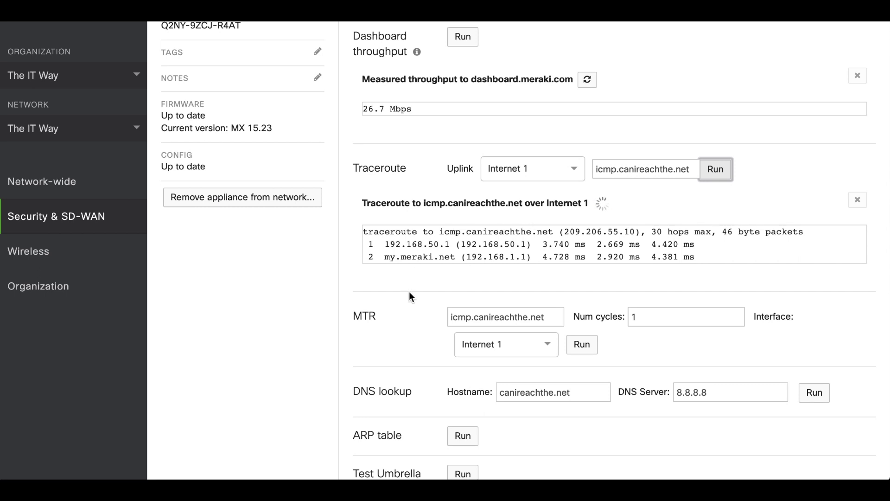
pyautogui.scroll(-3, 409, 291)
pyautogui.click(583, 234)
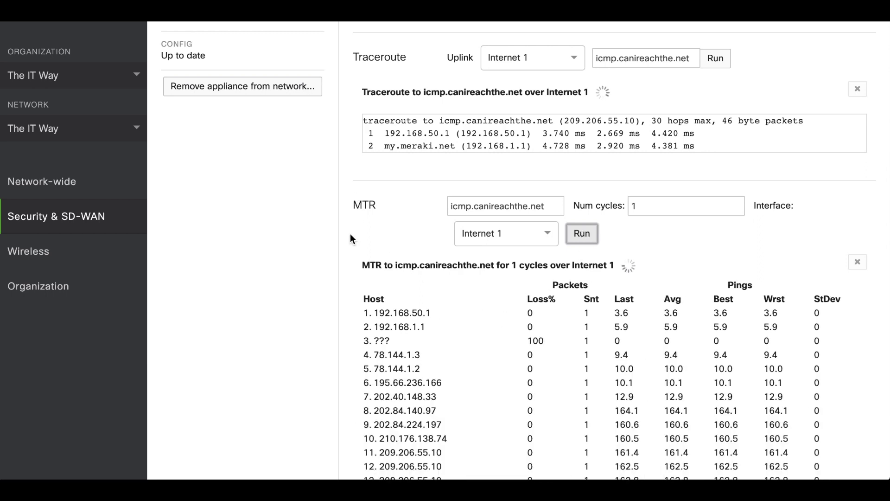
pyautogui.scroll(-5, 351, 246)
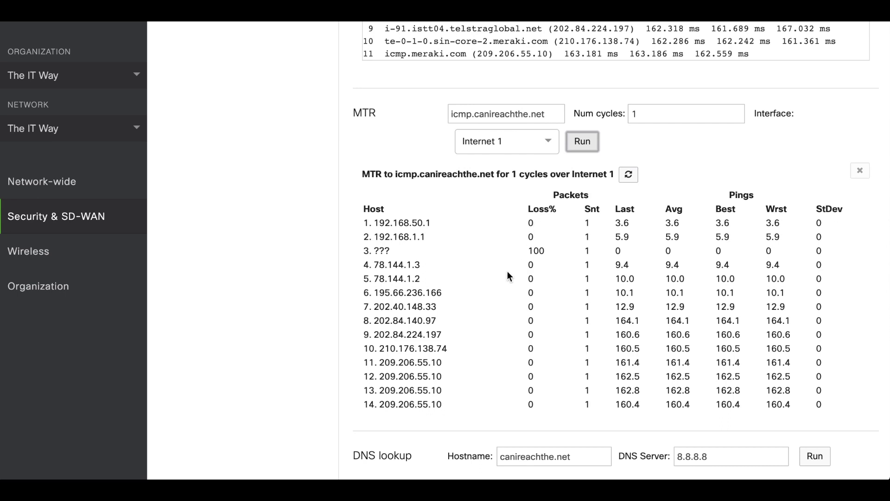
pyautogui.scroll(-4, 497, 300)
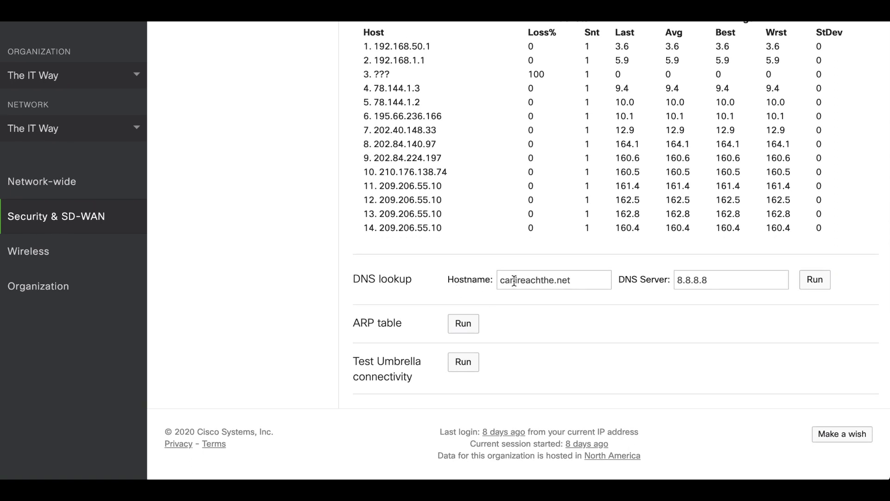
# Run a DNS lookup for facebook through the 8.8.8.8 server
pyautogui.tripleClick(535, 280)
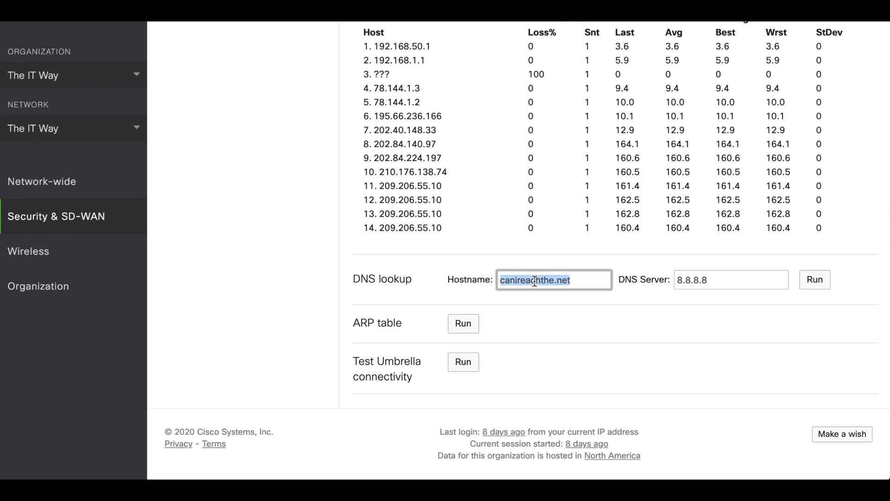
pyautogui.write('facebook')
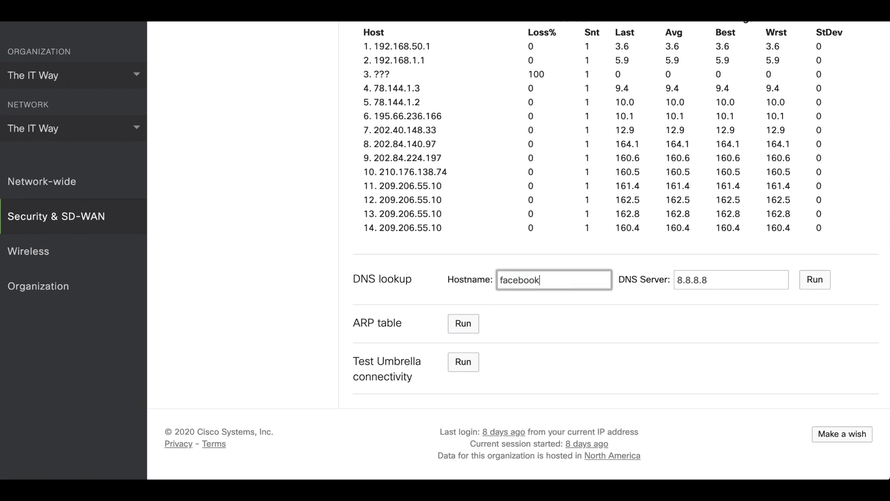
pyautogui.click(815, 291)
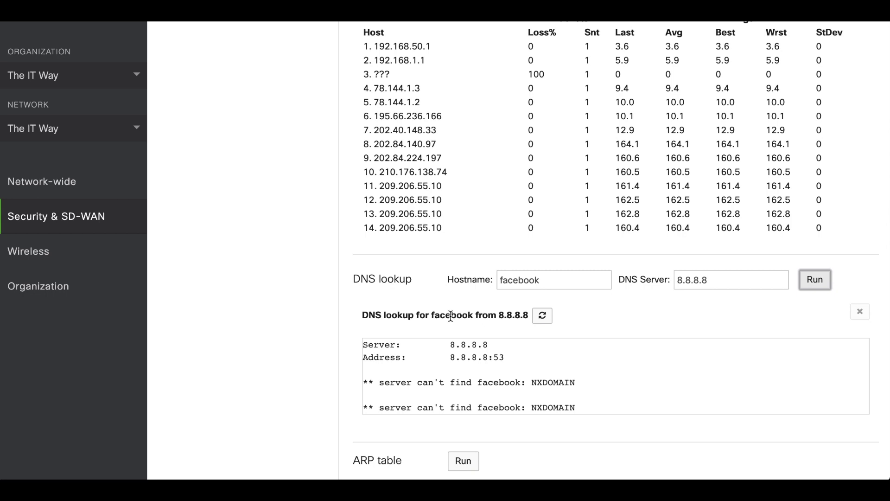
# Look up google.com via 8.8.8.8 and close the facebook result
pyautogui.doubleClick(546, 280)
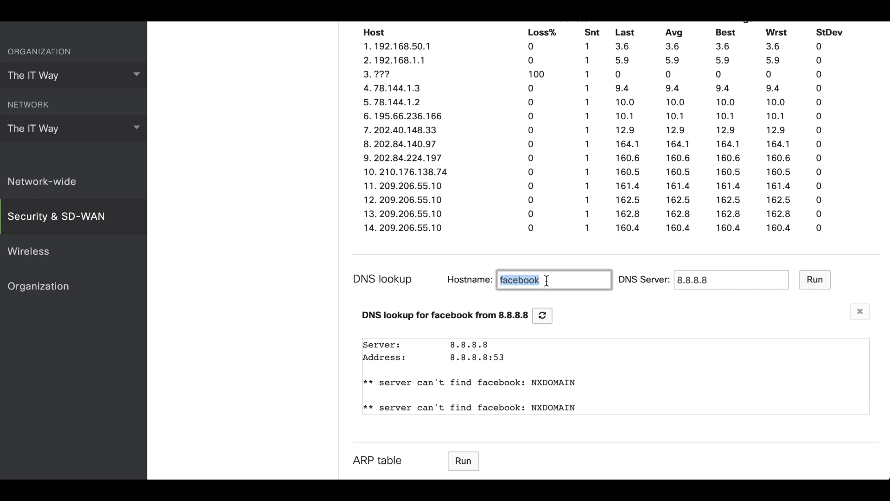
pyautogui.write('google.com')
pyautogui.press('Return')
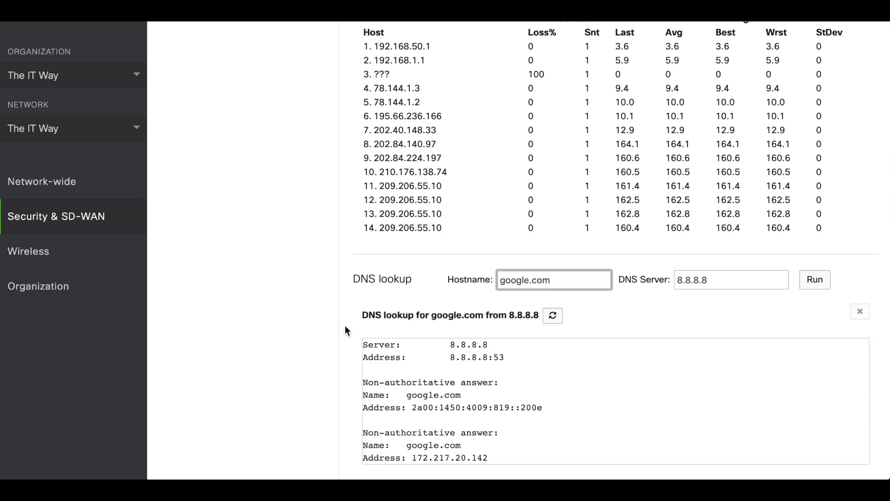
pyautogui.scroll(-5, 345, 326)
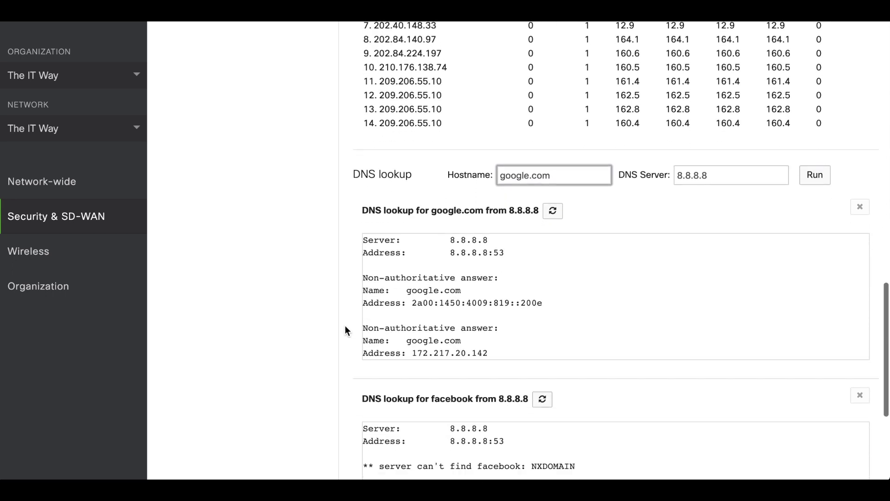
pyautogui.scroll(5, 344, 330)
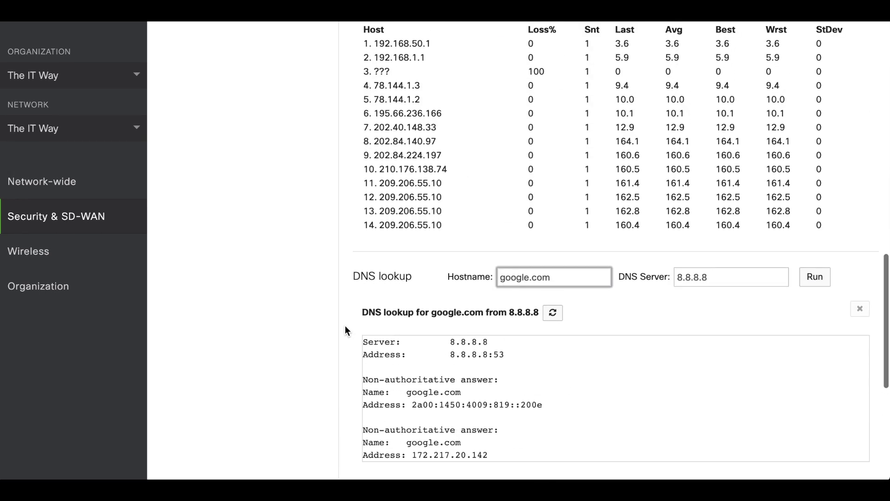
pyautogui.click(858, 389)
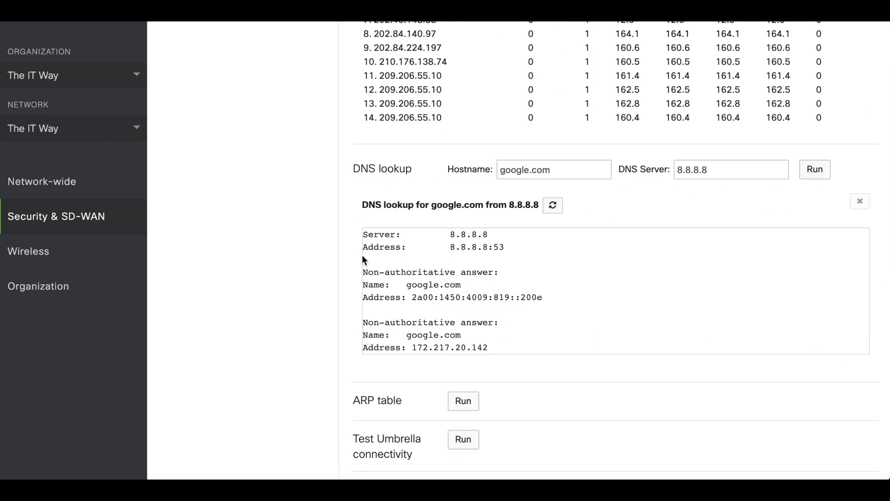
pyautogui.scroll(2, 361, 253)
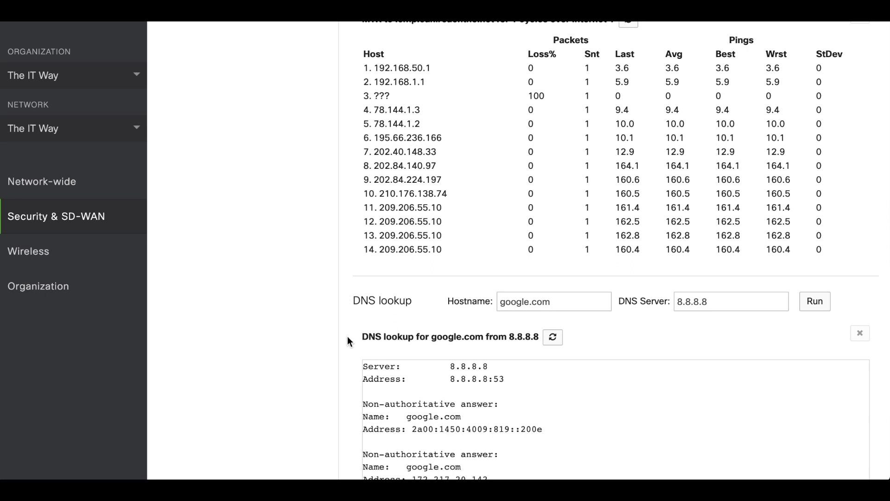
pyautogui.scroll(-1, 347, 355)
pyautogui.scroll(-3, 347, 363)
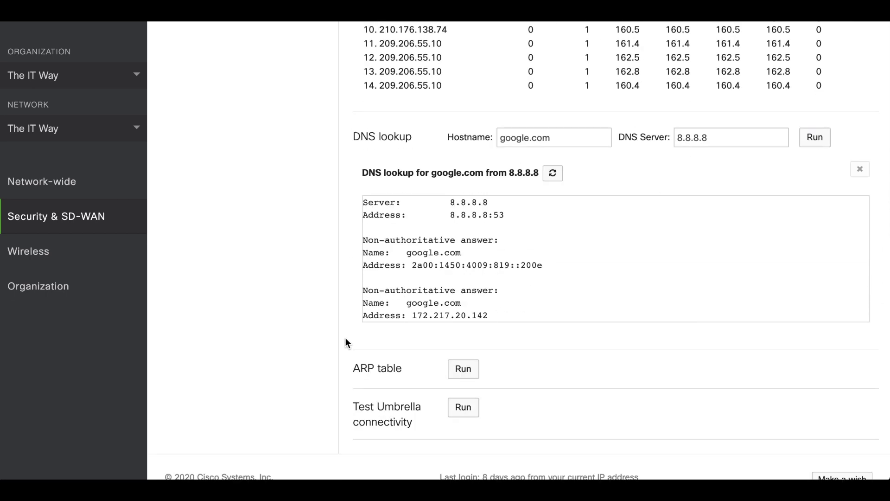
# Load the appliance's ARP tables and run the Test Umbrella connectivity check
pyautogui.click(461, 369)
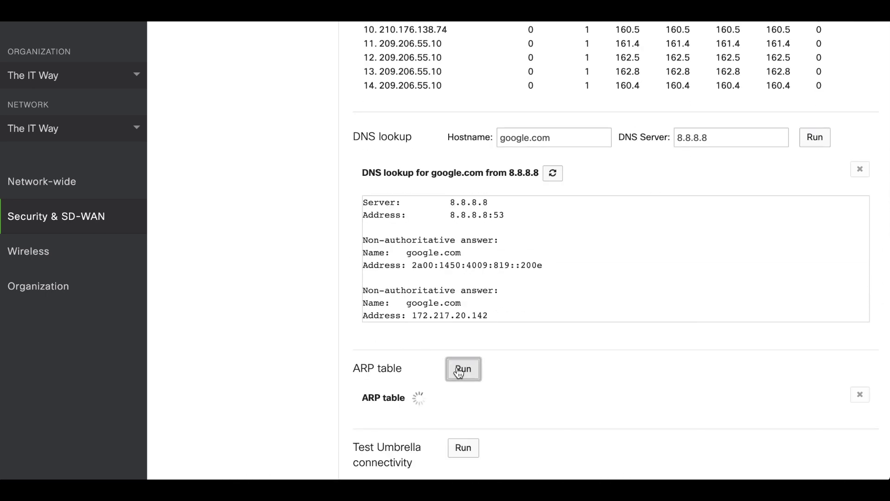
pyautogui.scroll(-4, 352, 351)
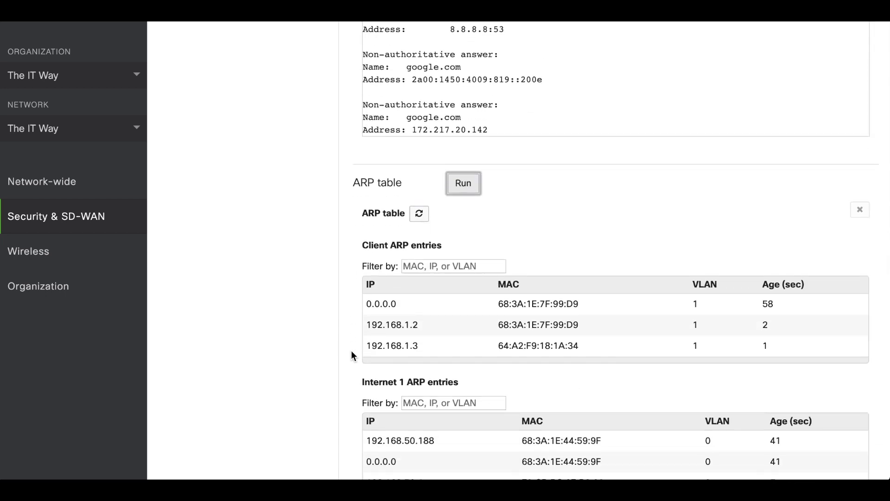
pyautogui.scroll(-3, 352, 356)
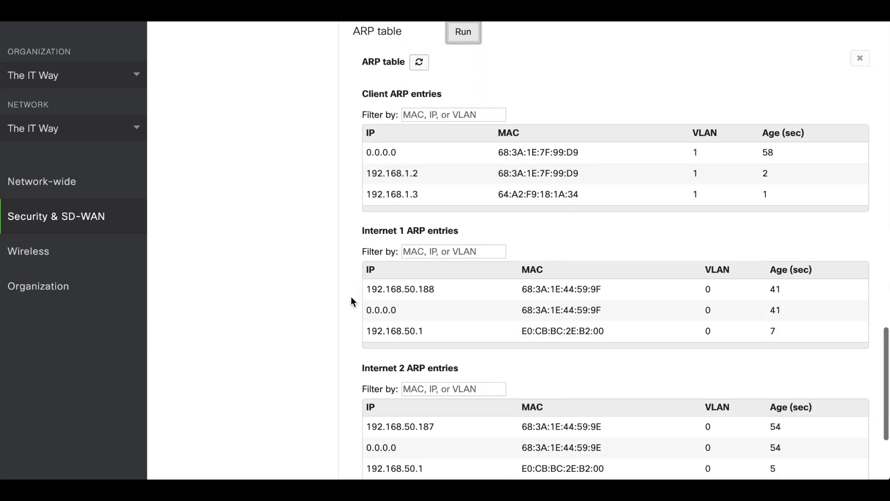
pyautogui.scroll(-3, 356, 287)
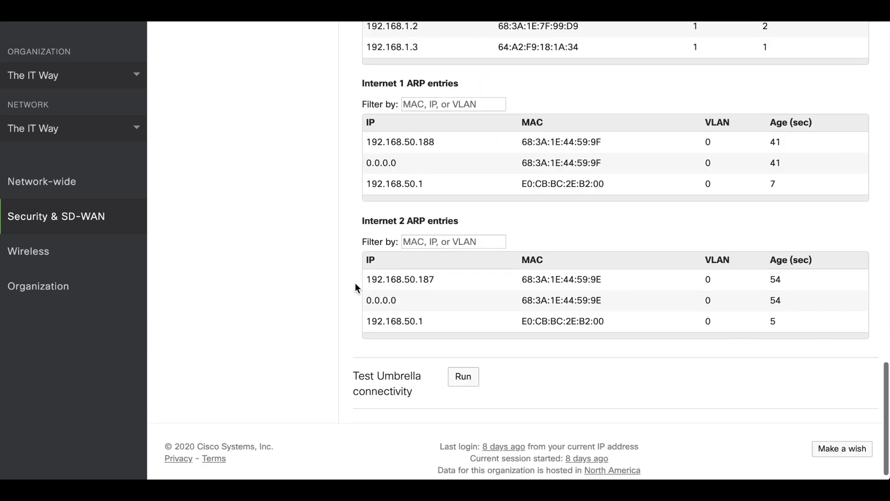
pyautogui.click(468, 369)
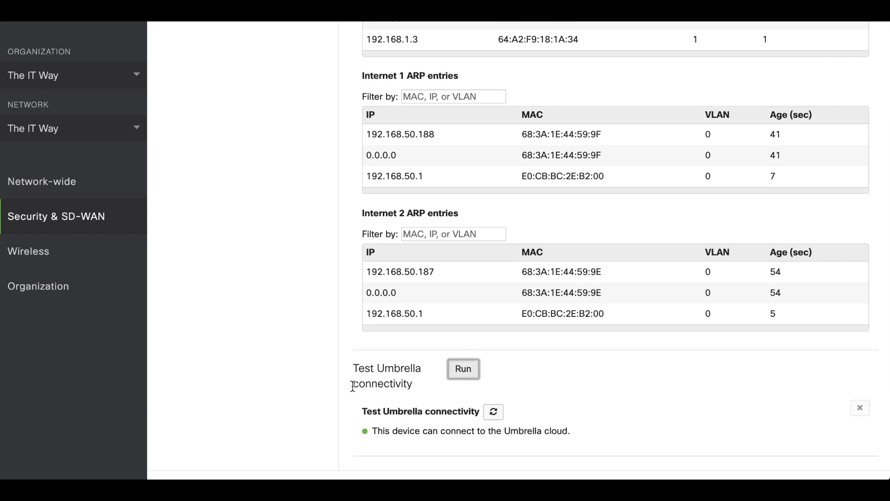
pyautogui.scroll(-1, 354, 385)
pyautogui.scroll(15, 353, 387)
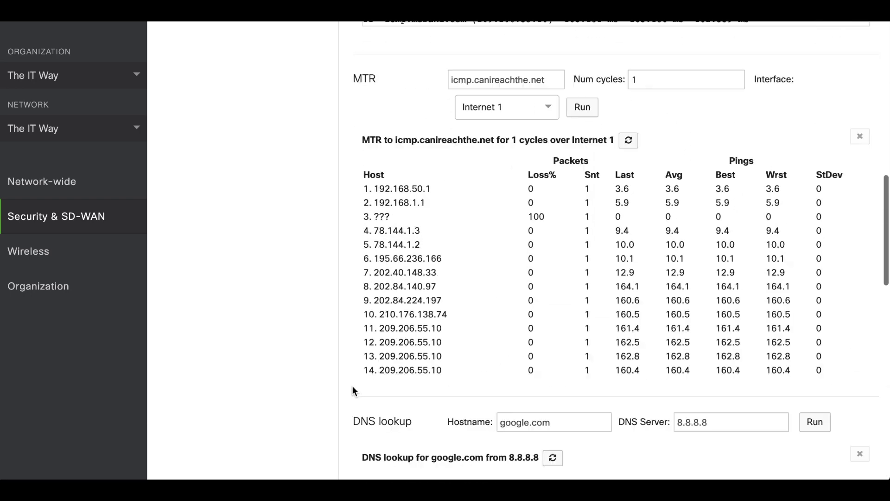
pyautogui.scroll(20, 352, 387)
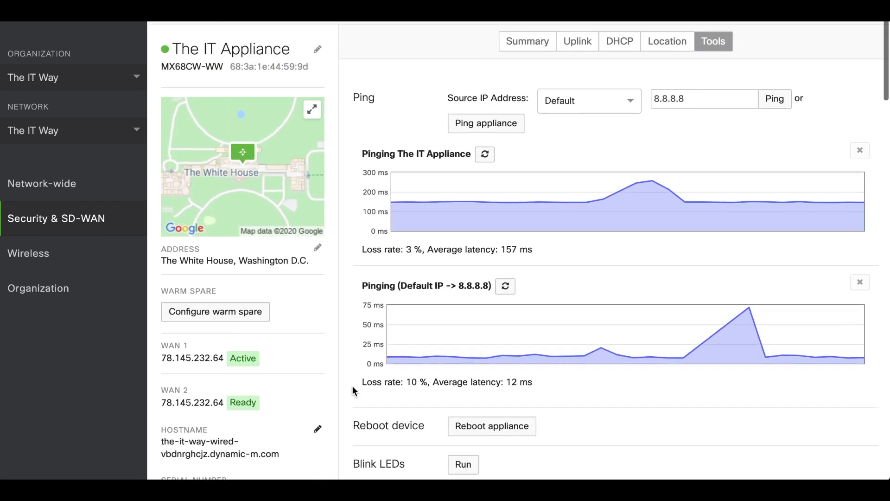